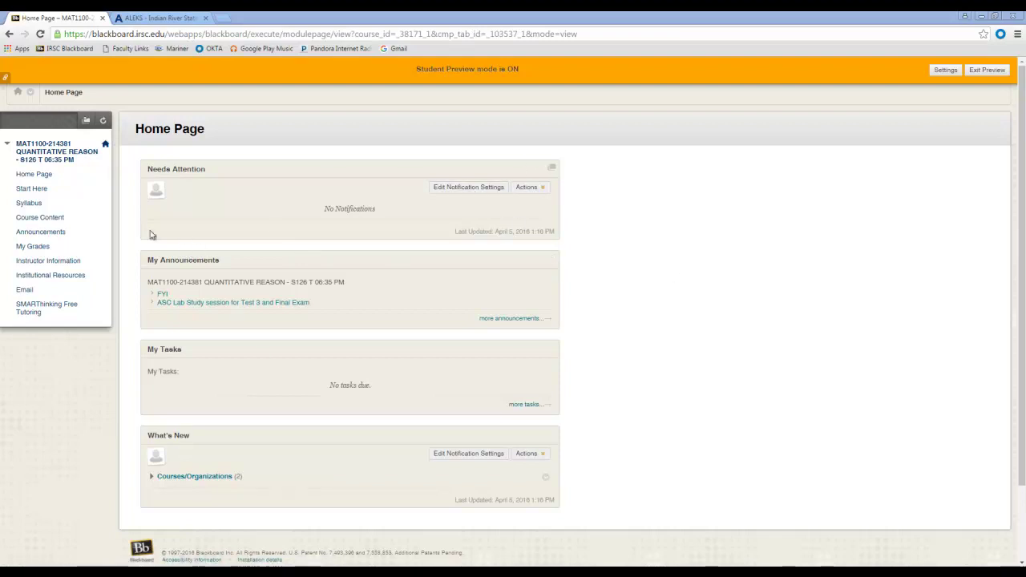
# Step: Go to Course Content and follow the Additional Course Resources link to the Pathways to Math Literacy site
pyautogui.click(44, 218)
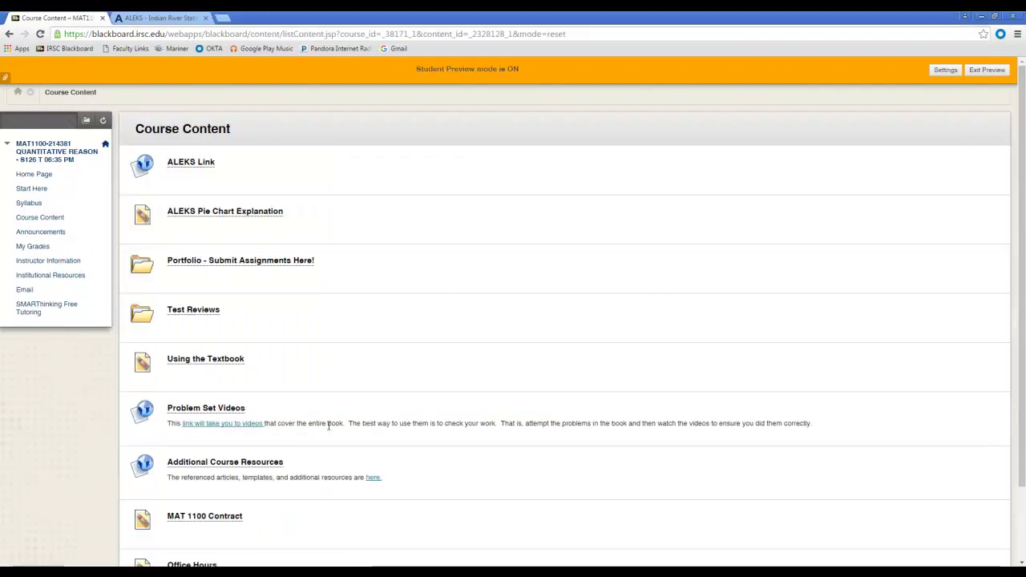
pyautogui.click(274, 469)
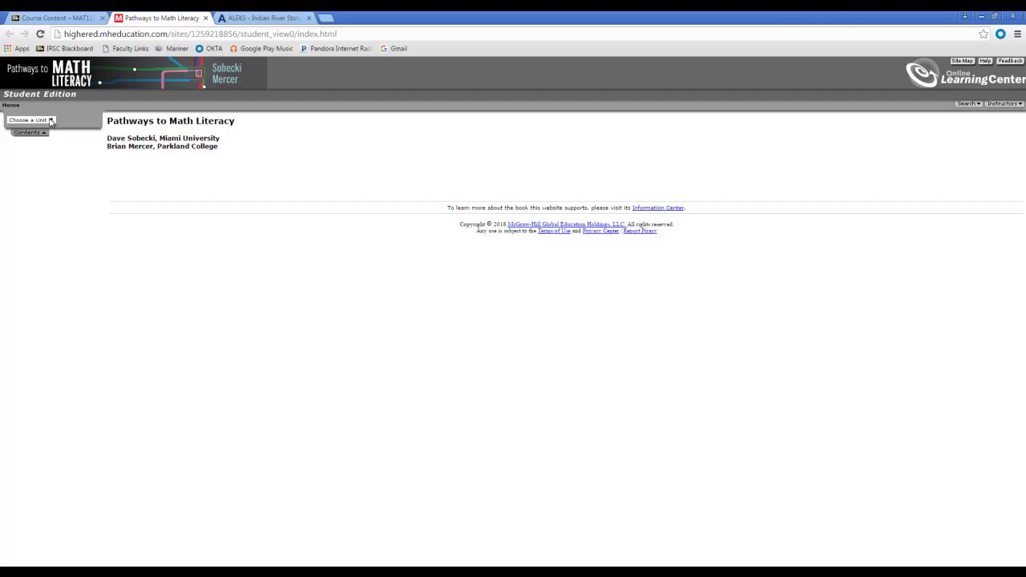
# Step: Download the Unit 2, Lesson 2-2 Excel model toys template and open it in Excel
pyautogui.click(49, 121)
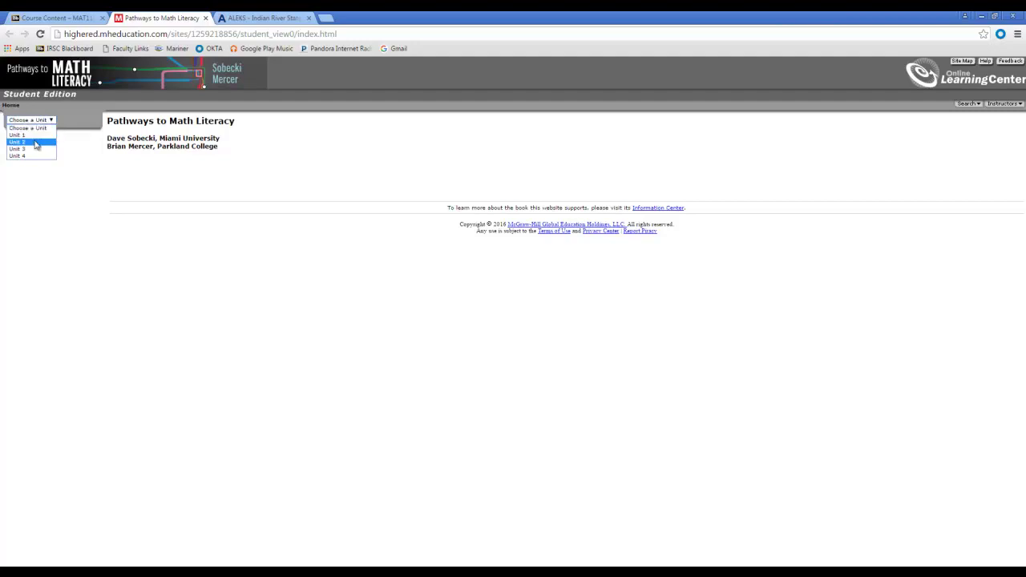
pyautogui.click(35, 145)
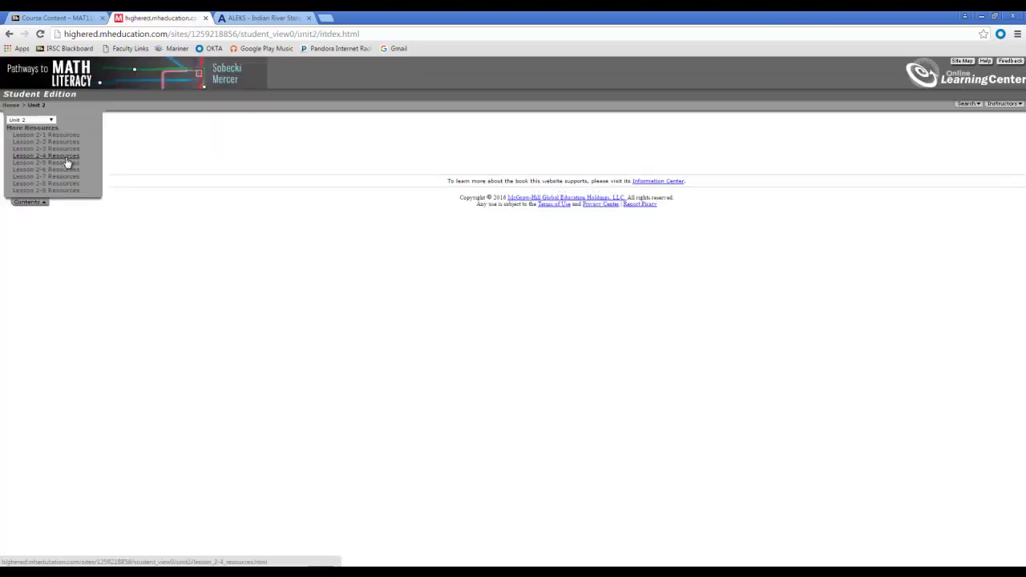
pyautogui.click(53, 142)
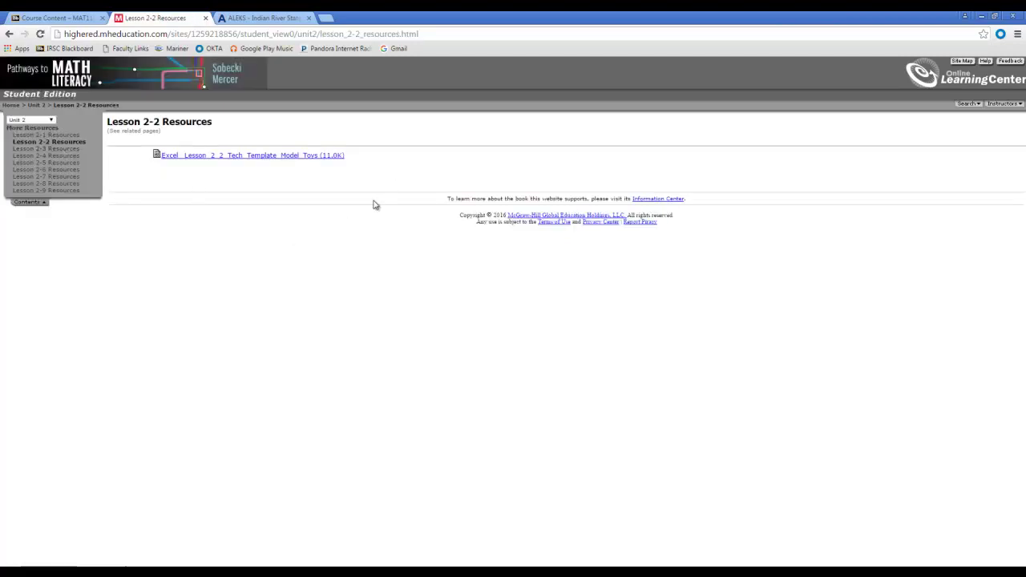
pyautogui.click(263, 158)
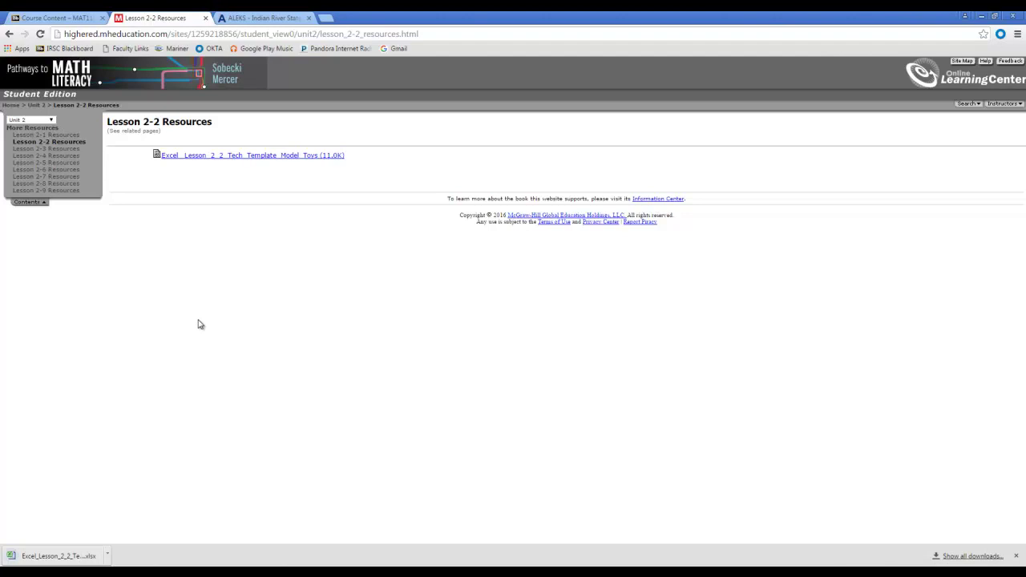
pyautogui.click(81, 561)
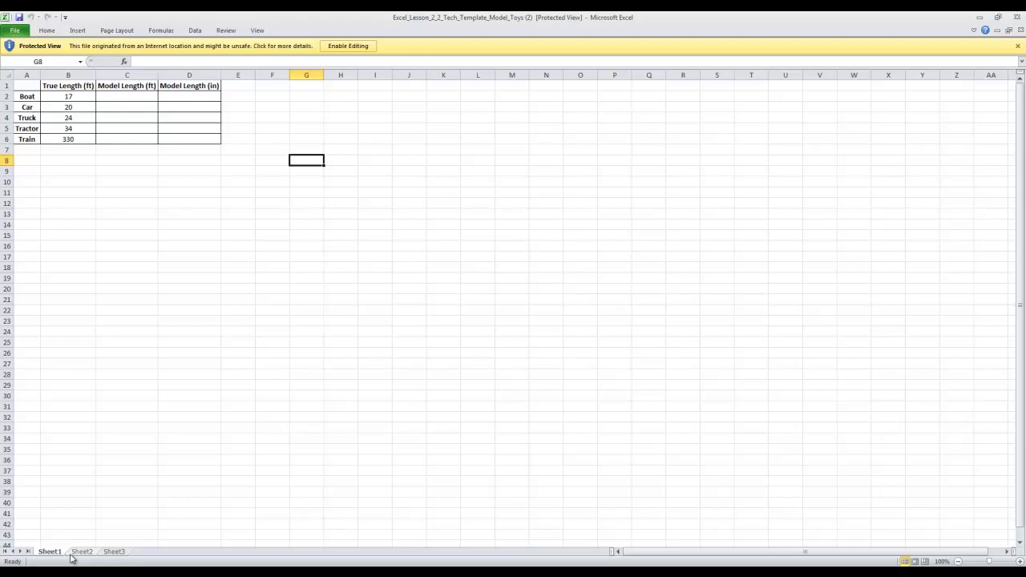
# Step: Look over the template's cells and enable editing of the downloaded workbook
pyautogui.click(150, 245)
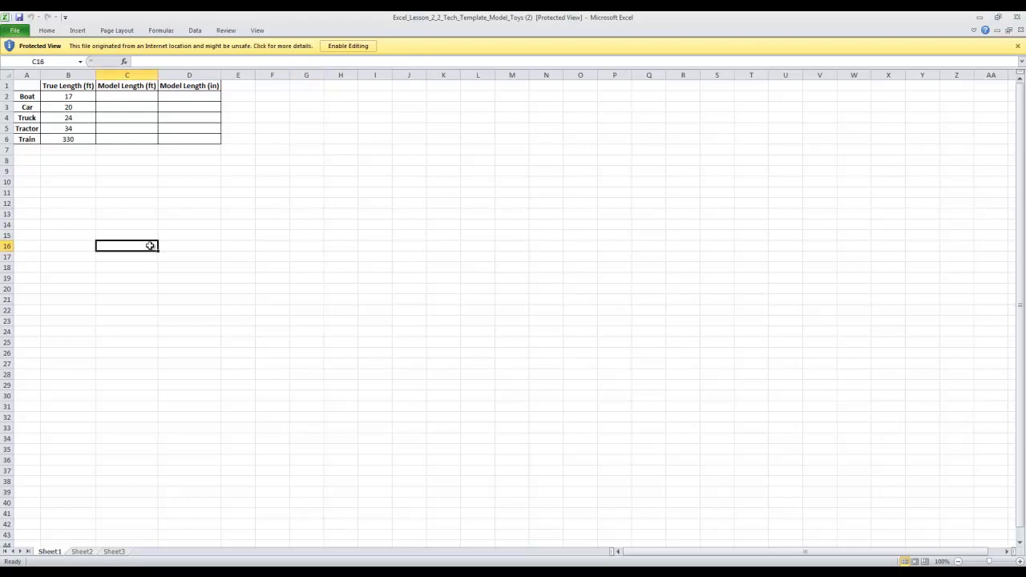
pyautogui.click(217, 204)
pyautogui.click(188, 171)
pyautogui.click(133, 128)
pyautogui.click(169, 213)
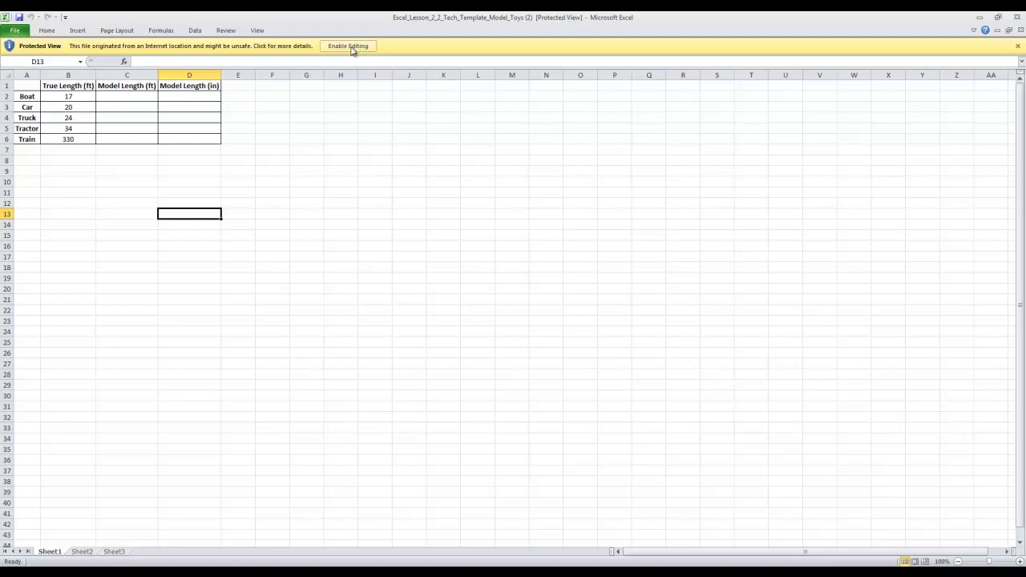
pyautogui.click(351, 47)
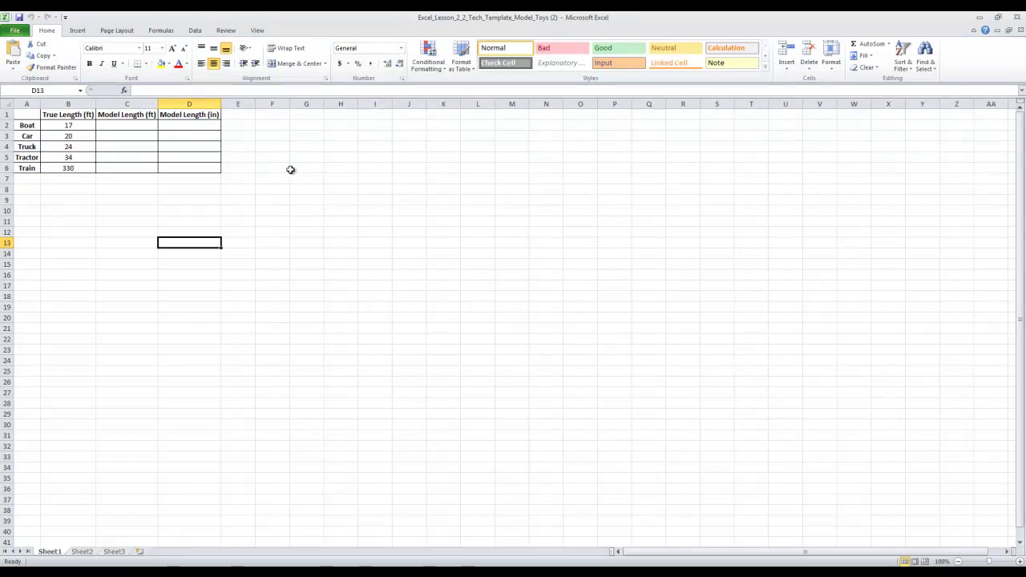
# Step: Type a test entry 'jhgj' in D13, then delete it
pyautogui.write('jhgj')
pyautogui.click(235, 275)
pyautogui.click(190, 243)
pyautogui.press('Delete')
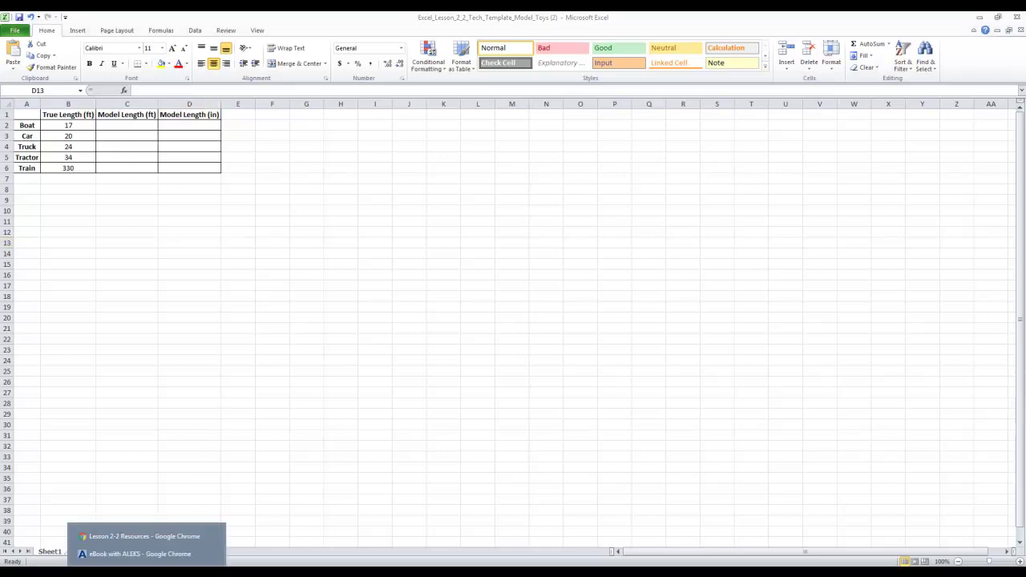
pyautogui.click(169, 554)
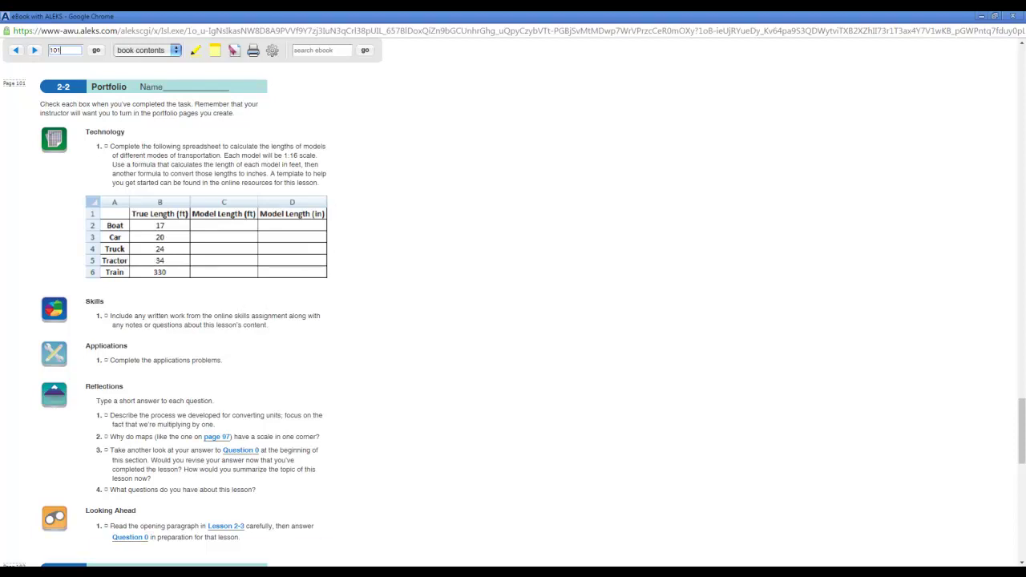
pyautogui.click(192, 554)
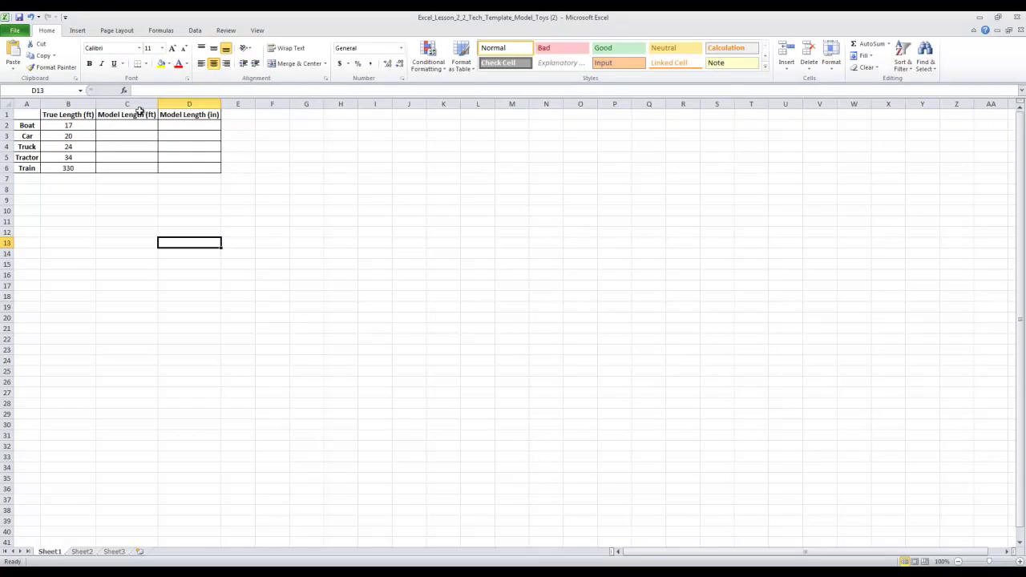
pyautogui.moveTo(136, 114); pyautogui.dragTo(133, 166)
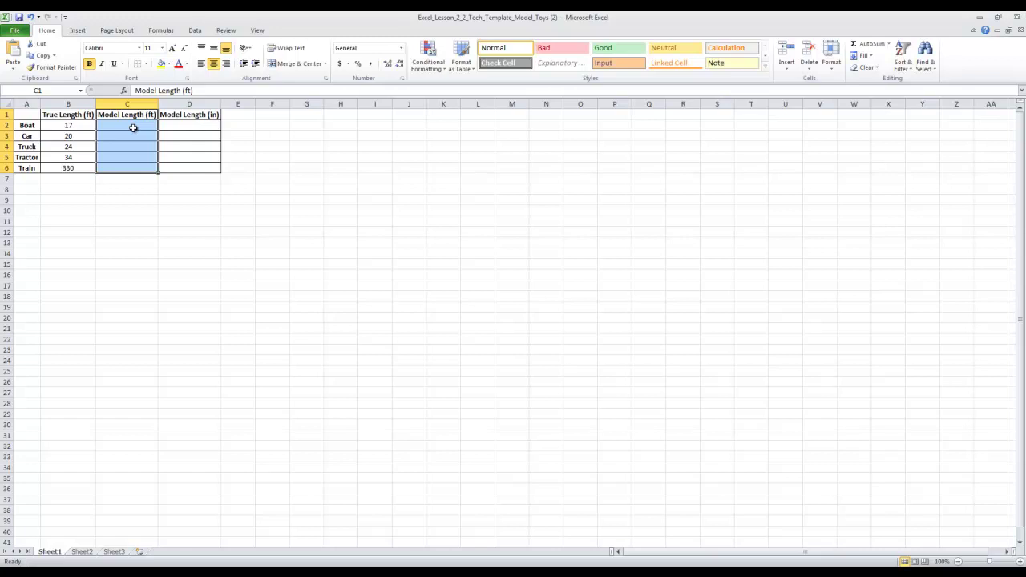
pyautogui.click(70, 113)
pyautogui.moveTo(69, 113); pyautogui.dragTo(69, 168)
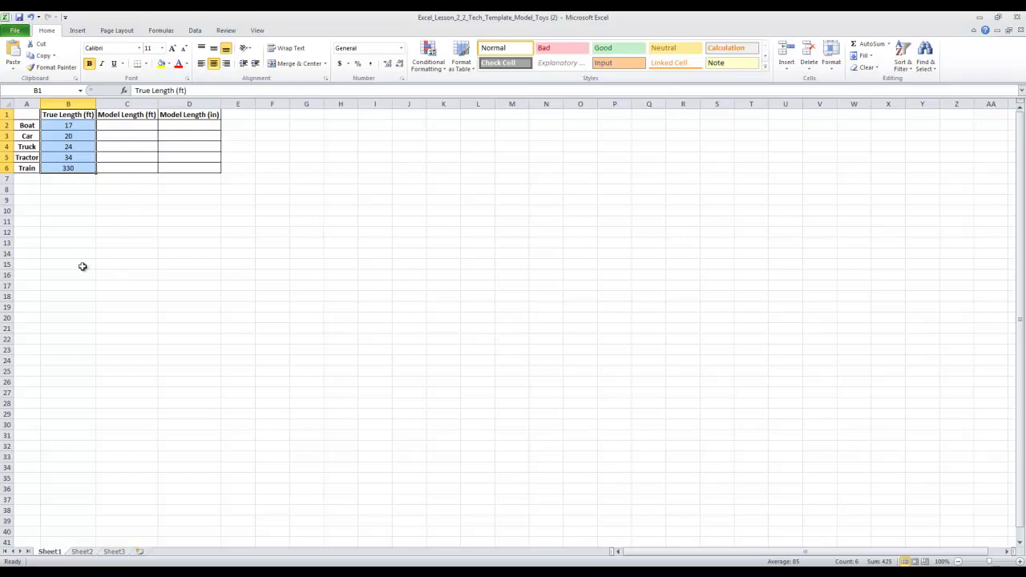
pyautogui.click(117, 263)
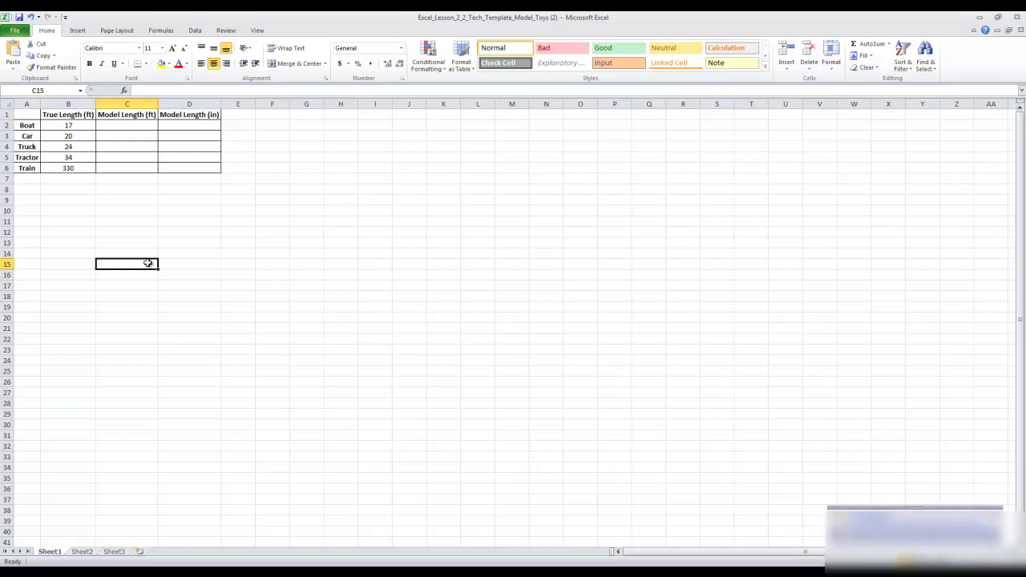
# Step: Enter the note 'Scale Factor: 16' in cell C15
pyautogui.write('Scale Facto')
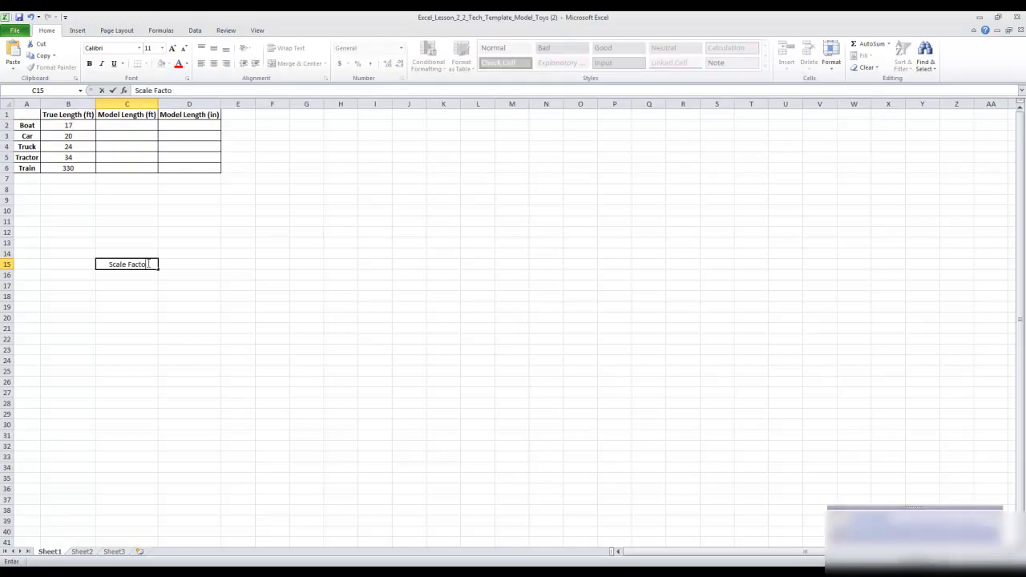
pyautogui.write('r:')
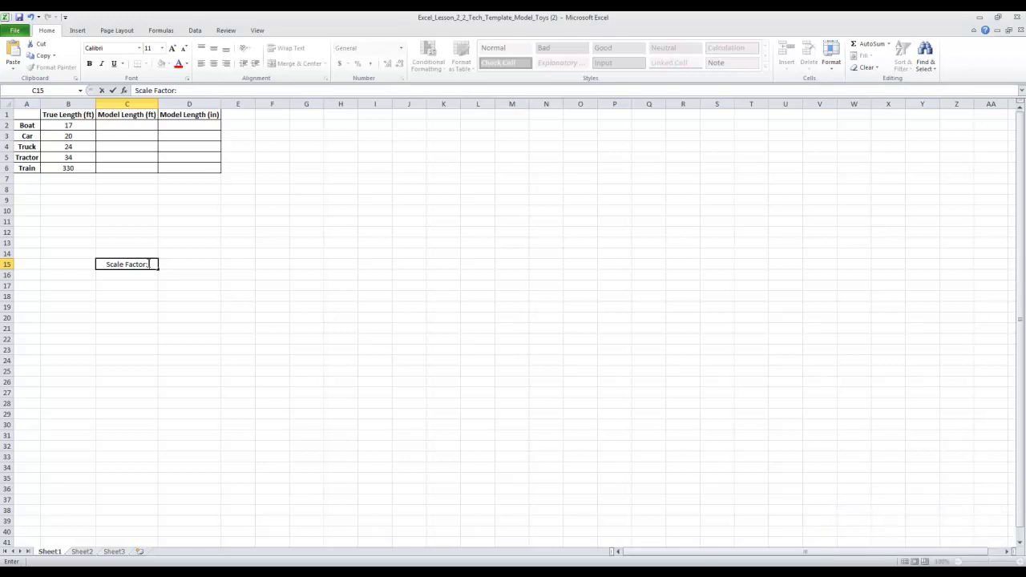
pyautogui.write('16')
pyautogui.click(231, 265)
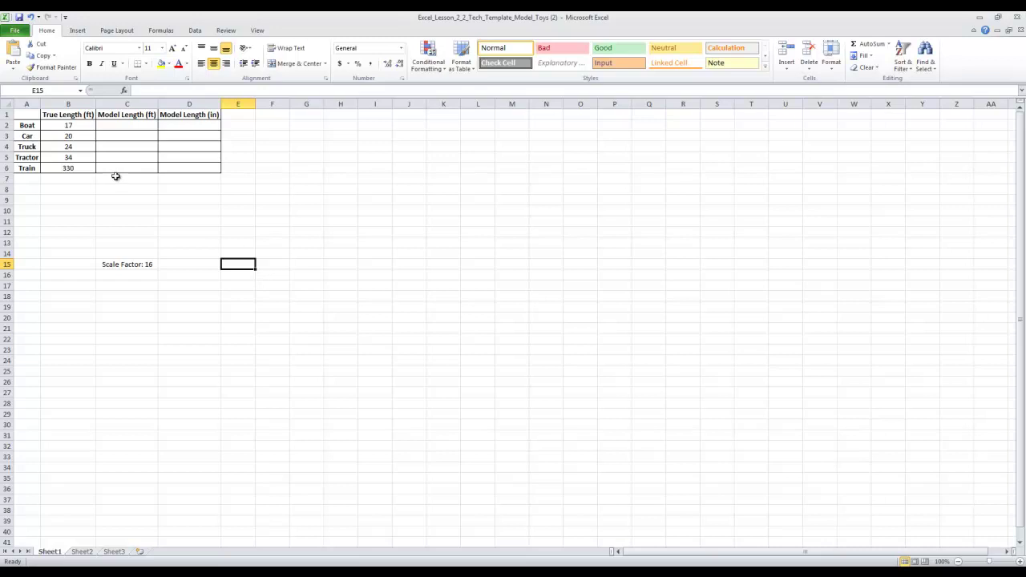
# Step: Select the True Length and Model Length (ft) columns and step through cells C2 to C4
pyautogui.moveTo(73, 115); pyautogui.dragTo(69, 165)
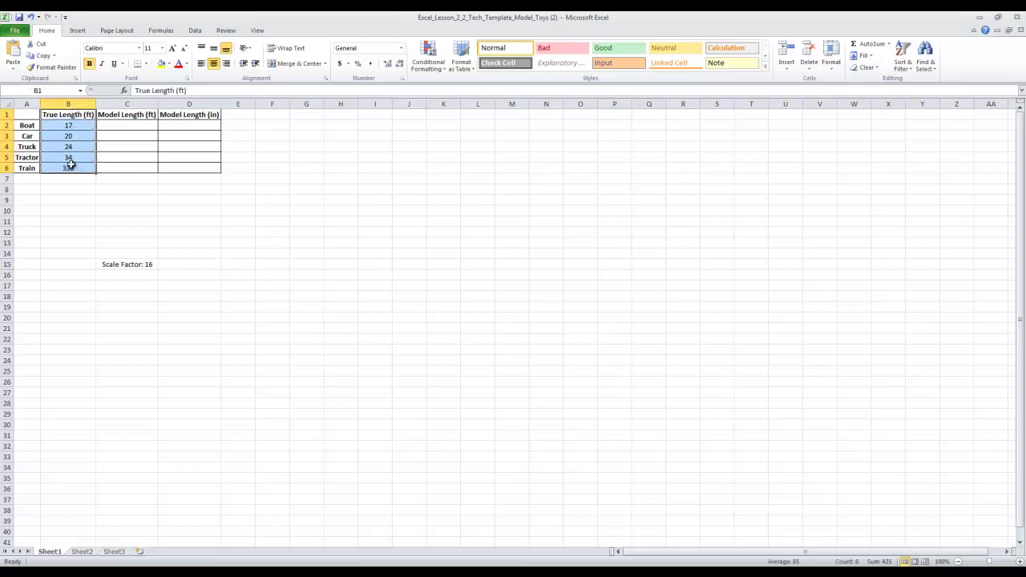
pyautogui.moveTo(144, 114); pyautogui.dragTo(133, 168)
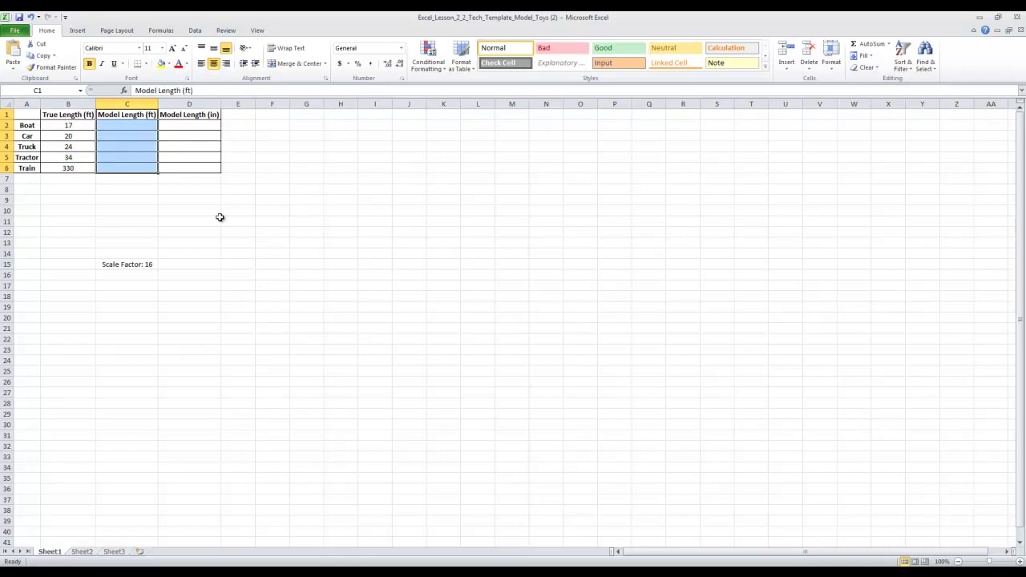
pyautogui.click(126, 125)
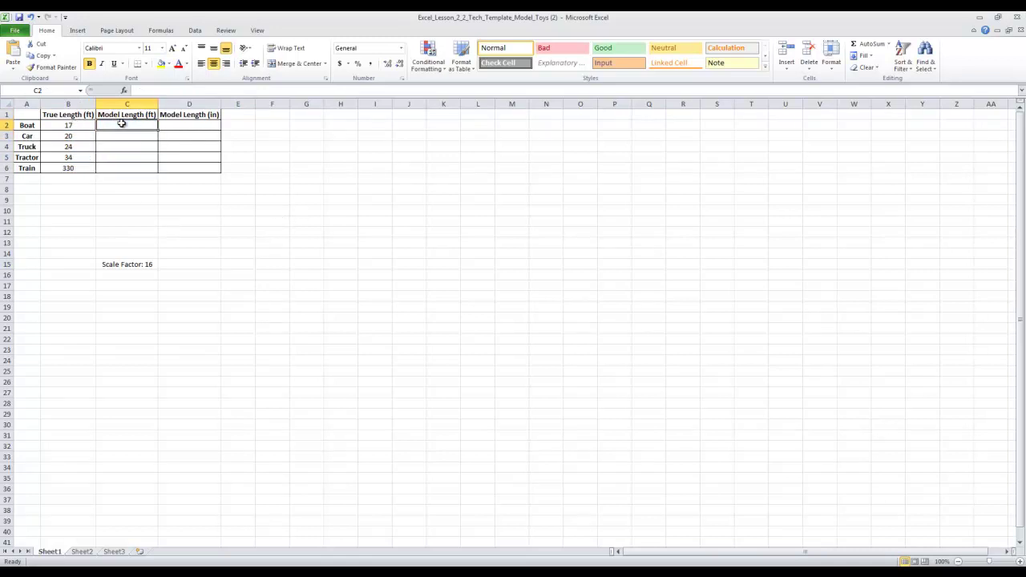
pyautogui.click(80, 135)
pyautogui.click(115, 137)
pyautogui.click(75, 147)
pyautogui.click(123, 146)
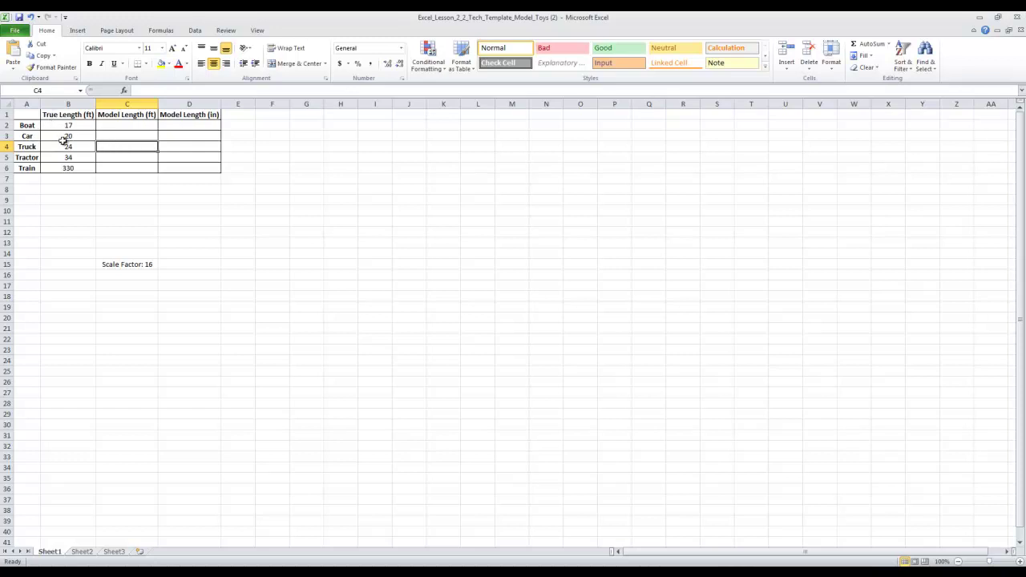
# Step: Review the true lengths in B2 to B6, then start a formula with = in cell C2
pyautogui.click(46, 125)
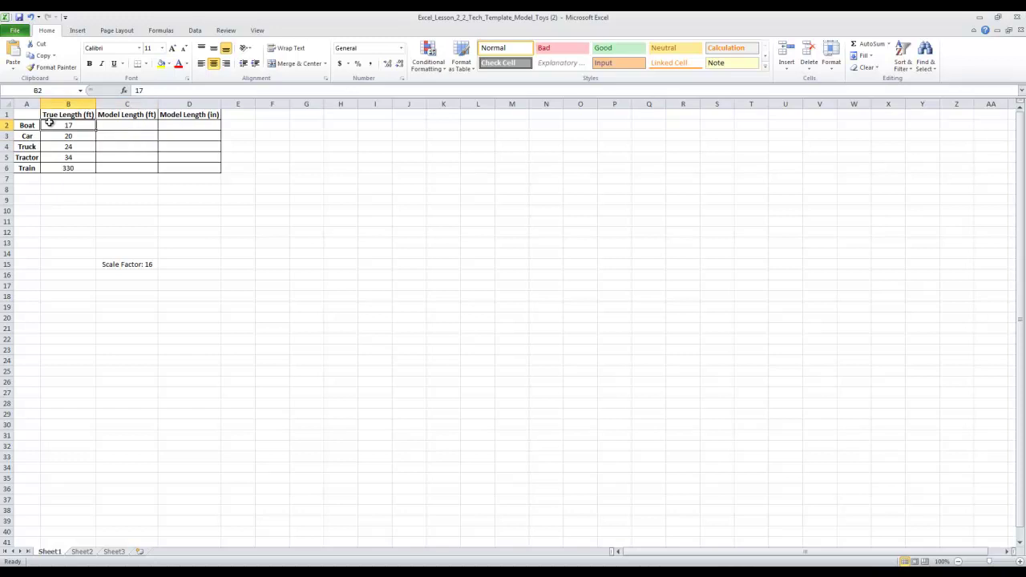
pyautogui.click(66, 147)
pyautogui.click(68, 158)
pyautogui.click(69, 167)
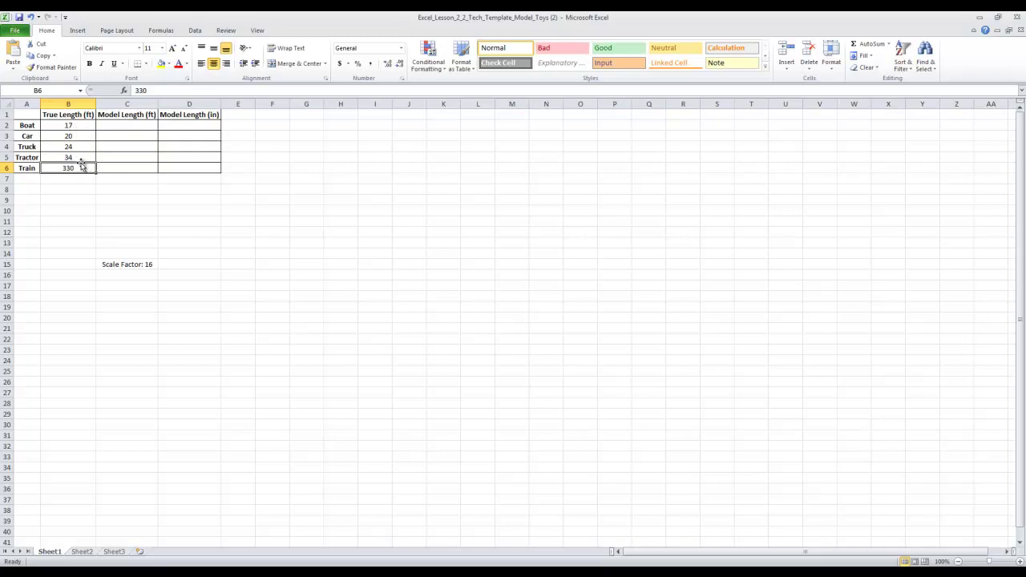
pyautogui.click(138, 122)
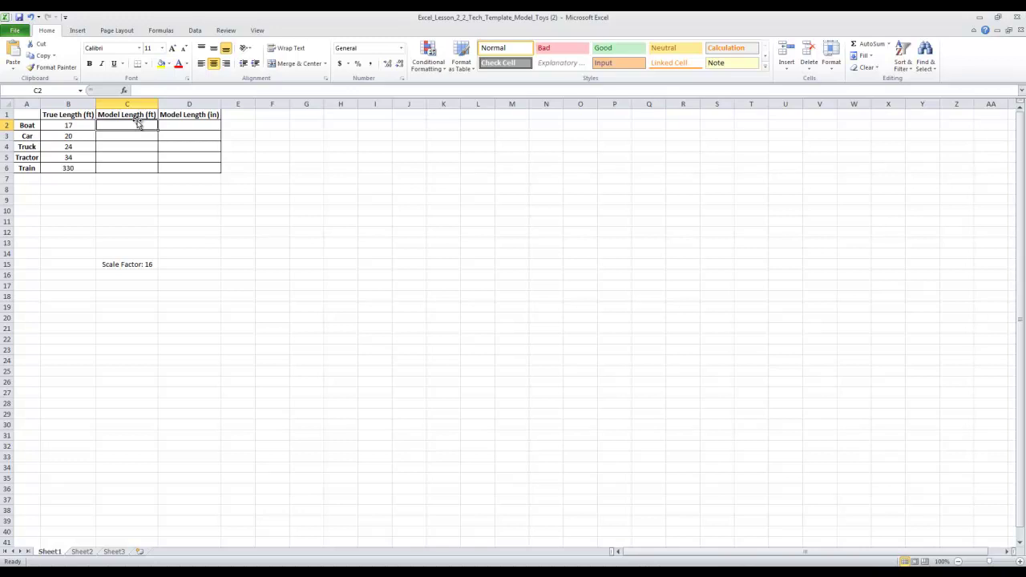
pyautogui.write('=')
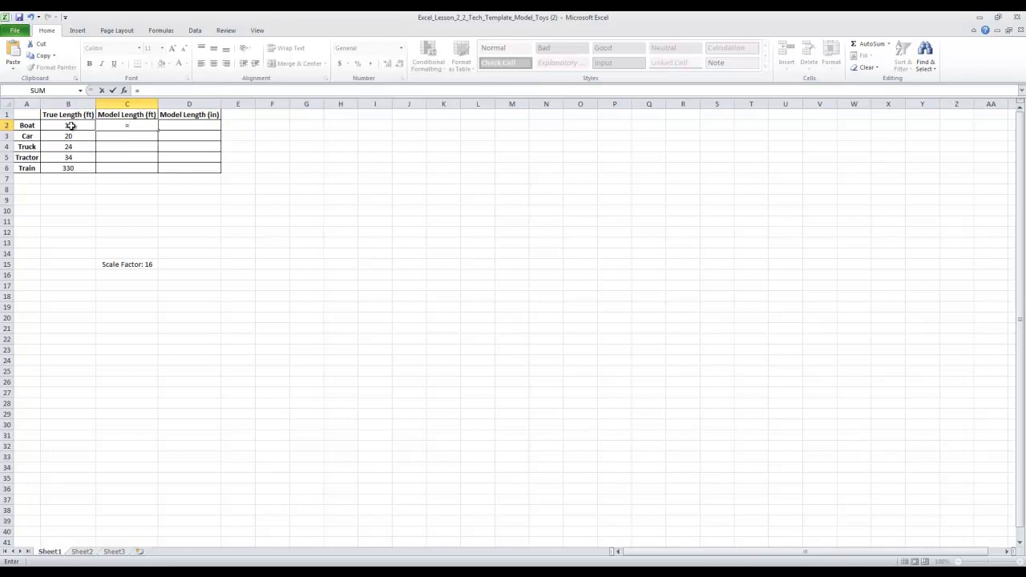
# Step: Complete the Boat's formula =B2/16 in C2, giving 1.0625
pyautogui.write('B')
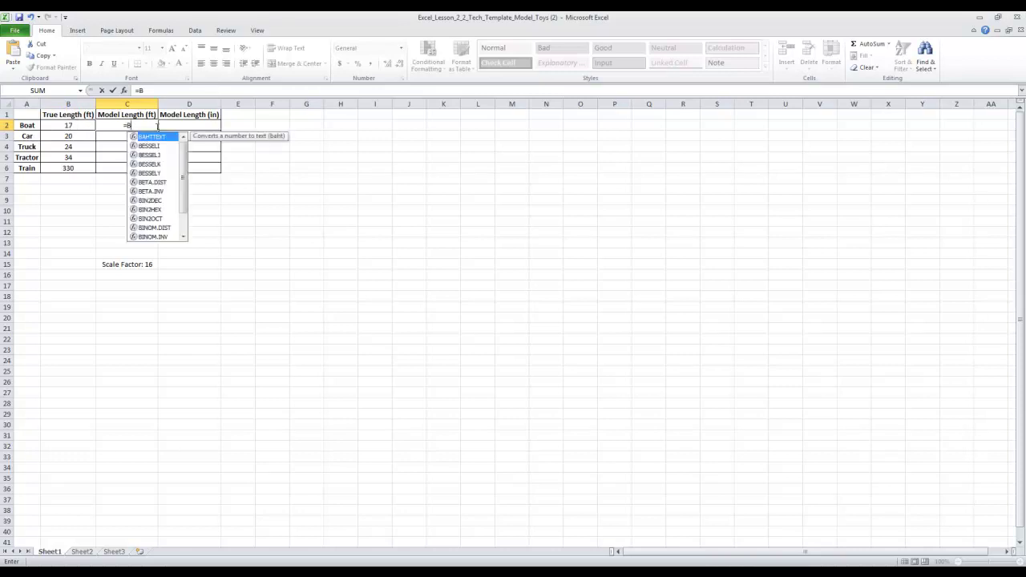
pyautogui.write('2')
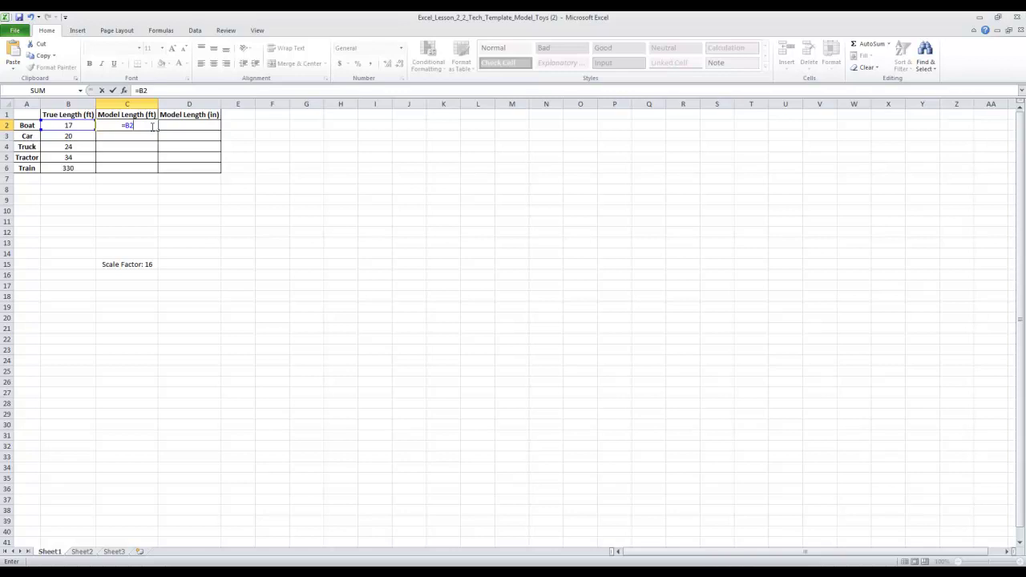
pyautogui.write('/16')
pyautogui.press('Return')
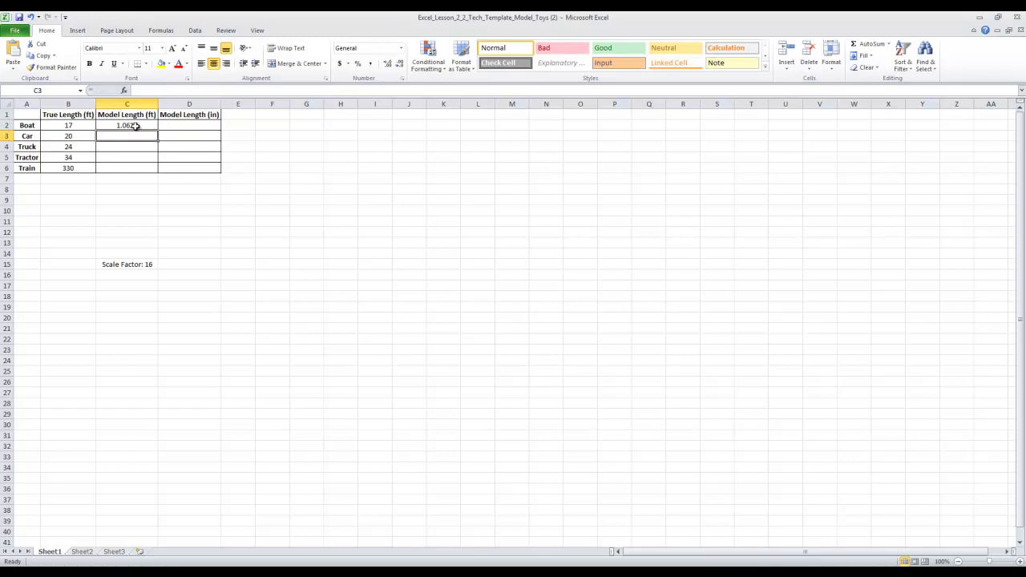
# Step: Enter =B3/16 in the Car's Model Length cell C3, giving 1.25
pyautogui.click(138, 125)
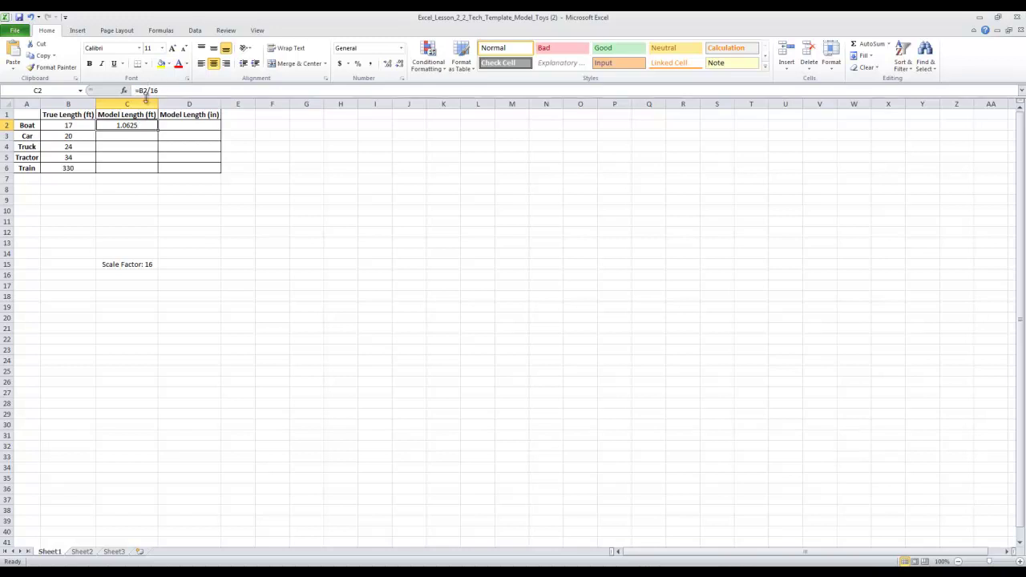
pyautogui.click(141, 138)
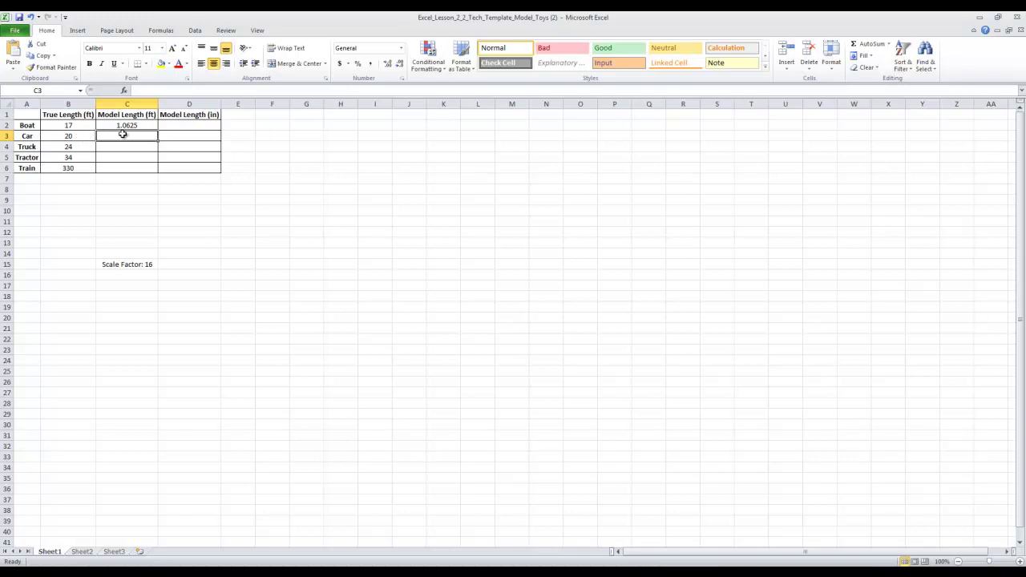
pyautogui.write('=')
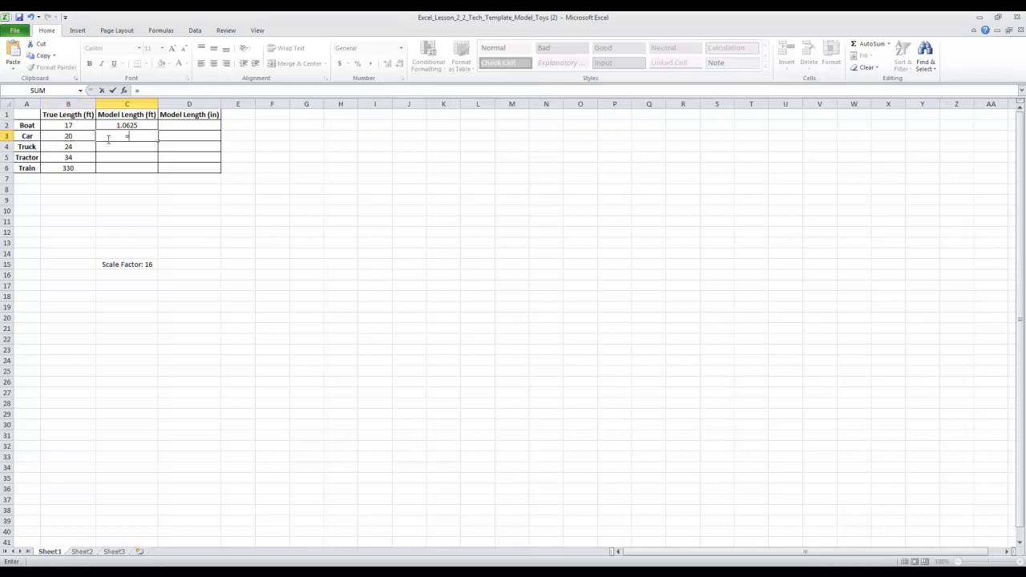
pyautogui.write('B#')
pyautogui.press('BackSpace')
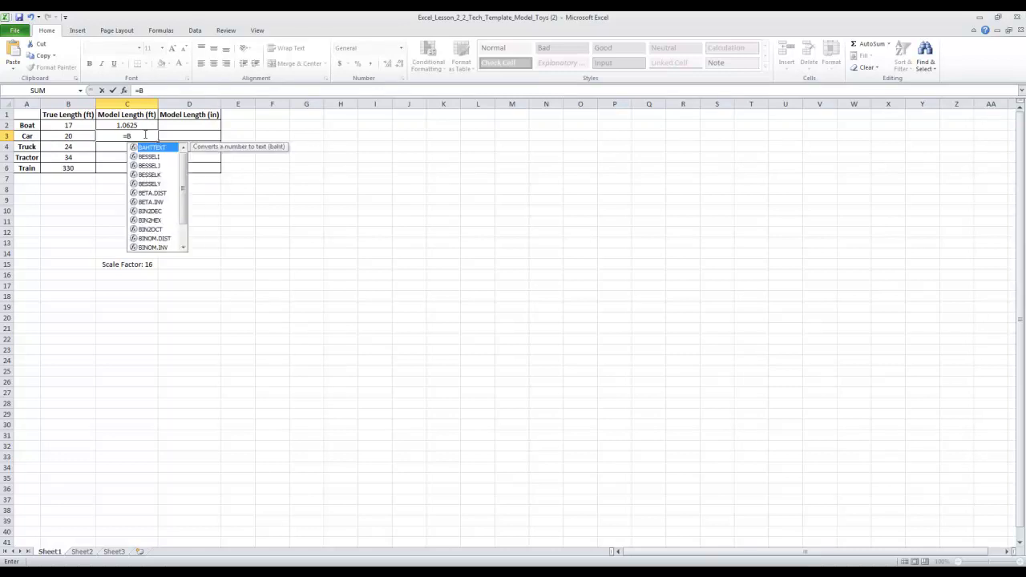
pyautogui.write('3')
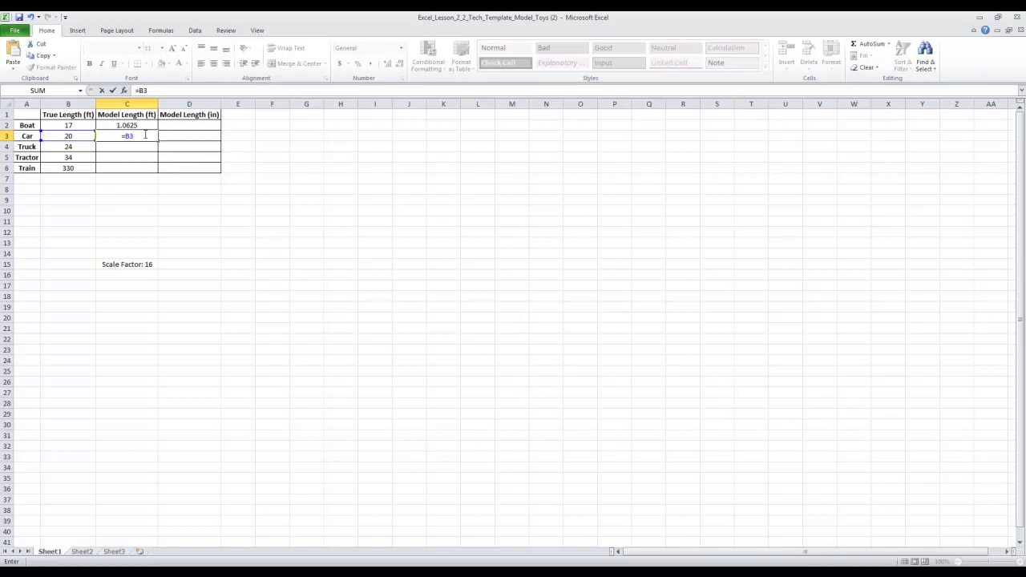
pyautogui.write('/16')
pyautogui.press('Return')
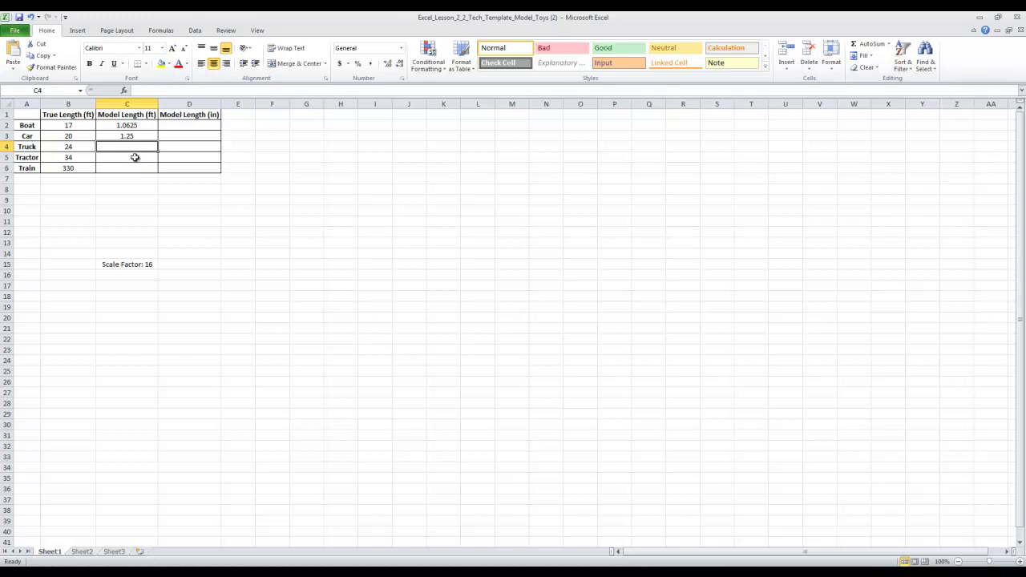
# Step: Copy the C3 formula into C4, C5 and C6 for the Truck, Tractor and Train
pyautogui.click(145, 136)
pyautogui.rightClick(145, 136)
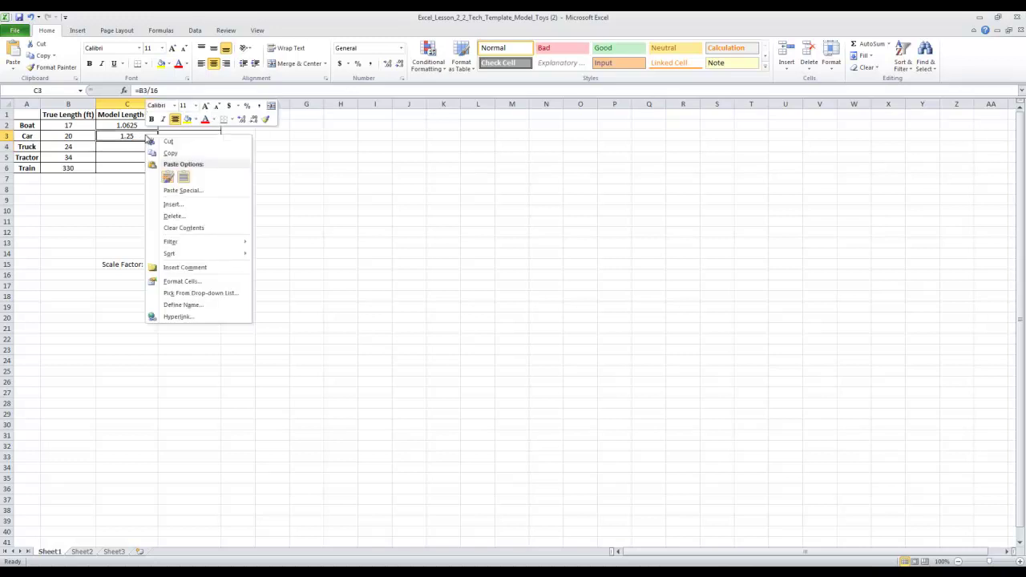
pyautogui.click(171, 153)
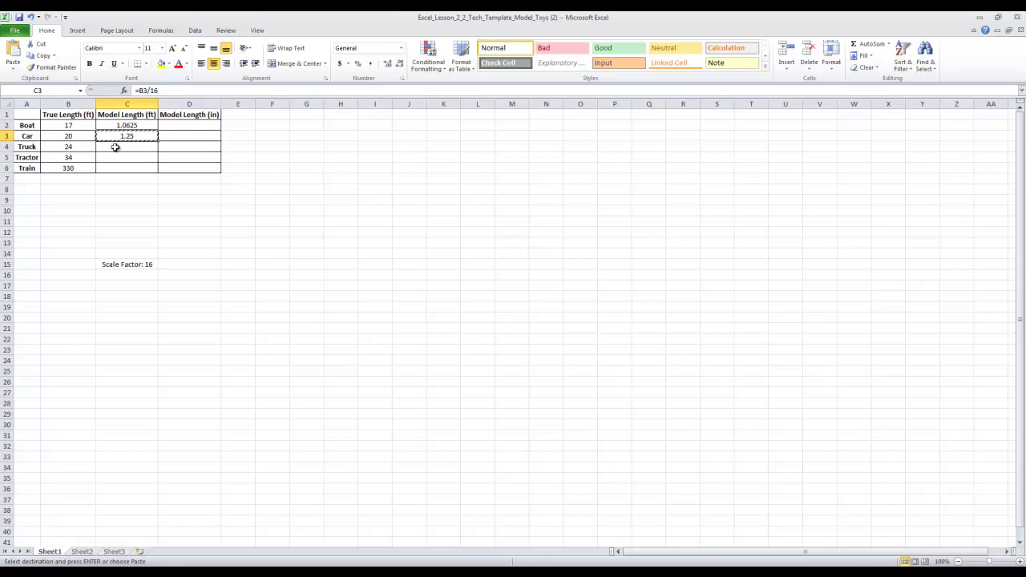
pyautogui.rightClick(115, 147)
pyautogui.click(136, 190)
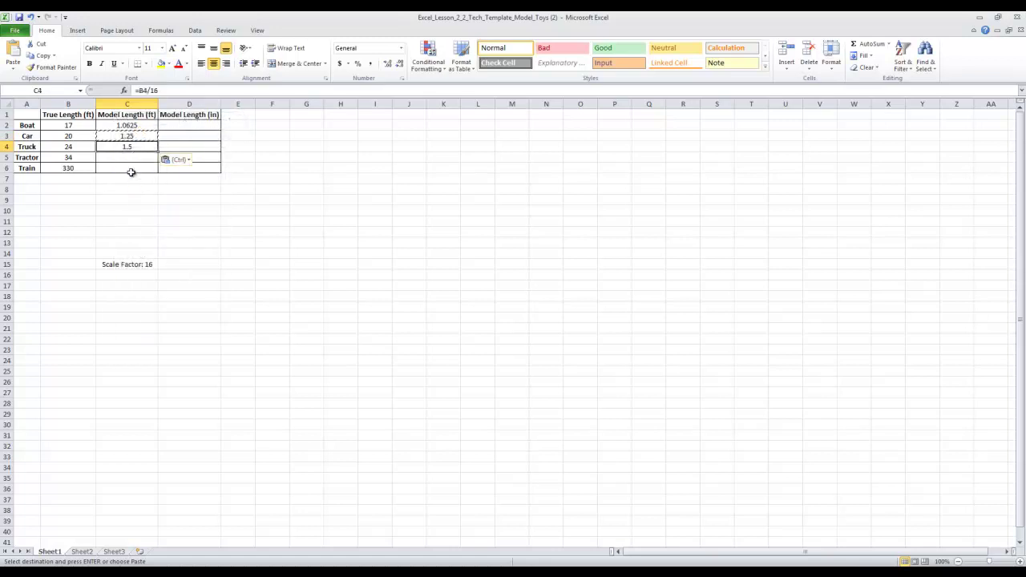
pyautogui.rightClick(134, 159)
pyautogui.click(155, 201)
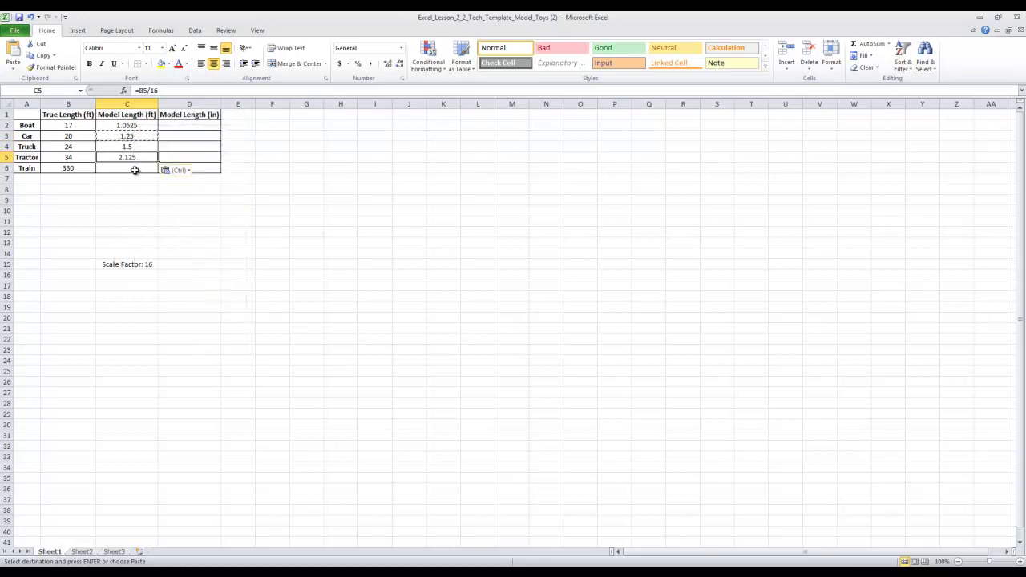
pyautogui.rightClick(136, 170)
pyautogui.click(154, 211)
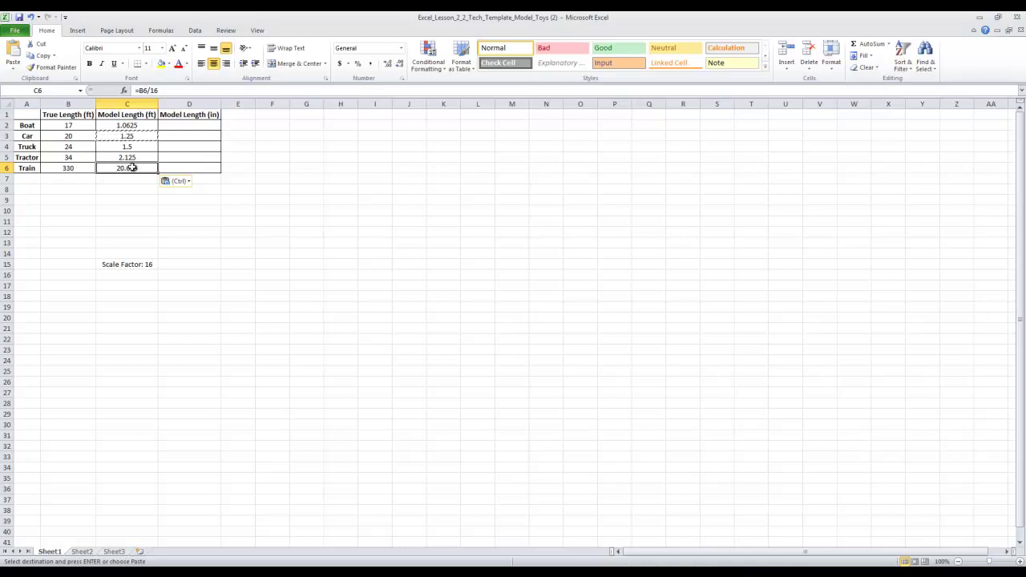
pyautogui.click(120, 157)
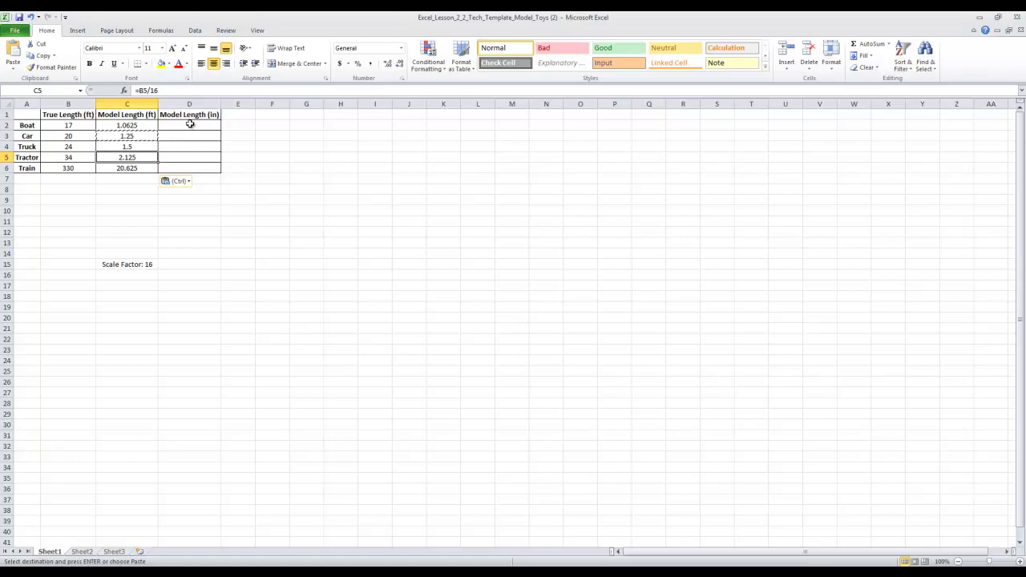
pyautogui.moveTo(192, 116); pyautogui.dragTo(198, 167)
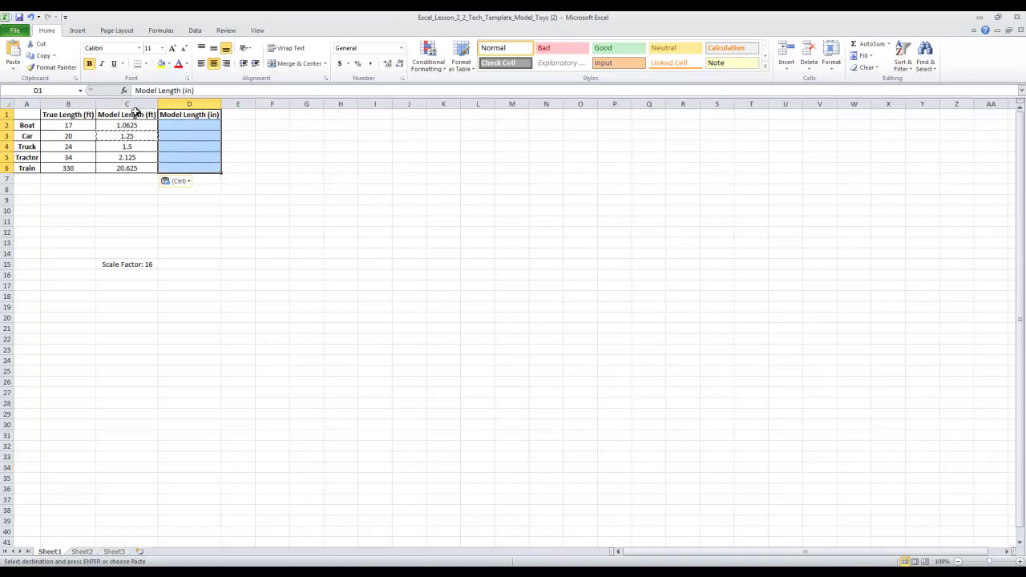
pyautogui.moveTo(136, 116); pyautogui.dragTo(135, 167)
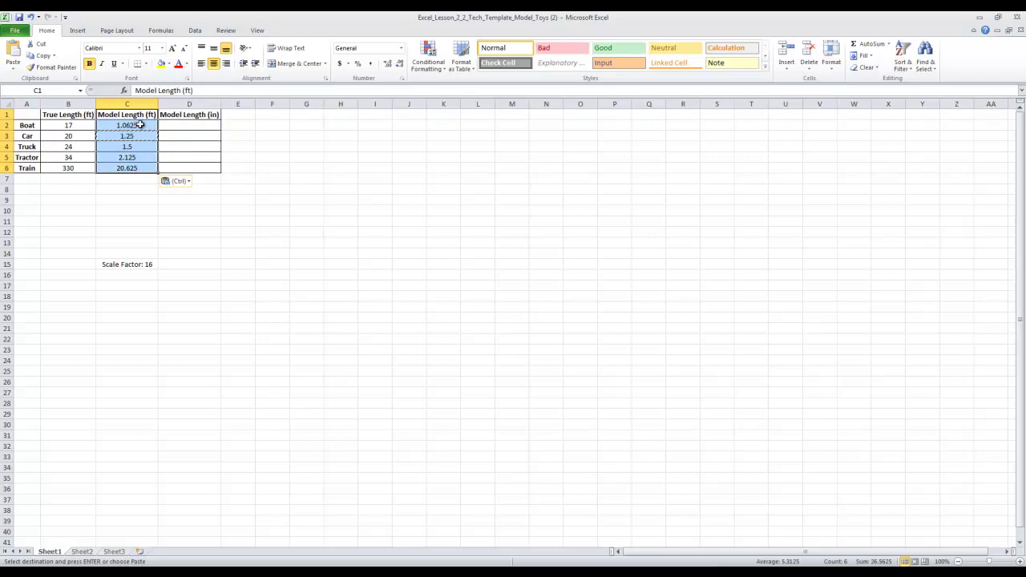
pyautogui.moveTo(78, 116); pyautogui.dragTo(76, 168)
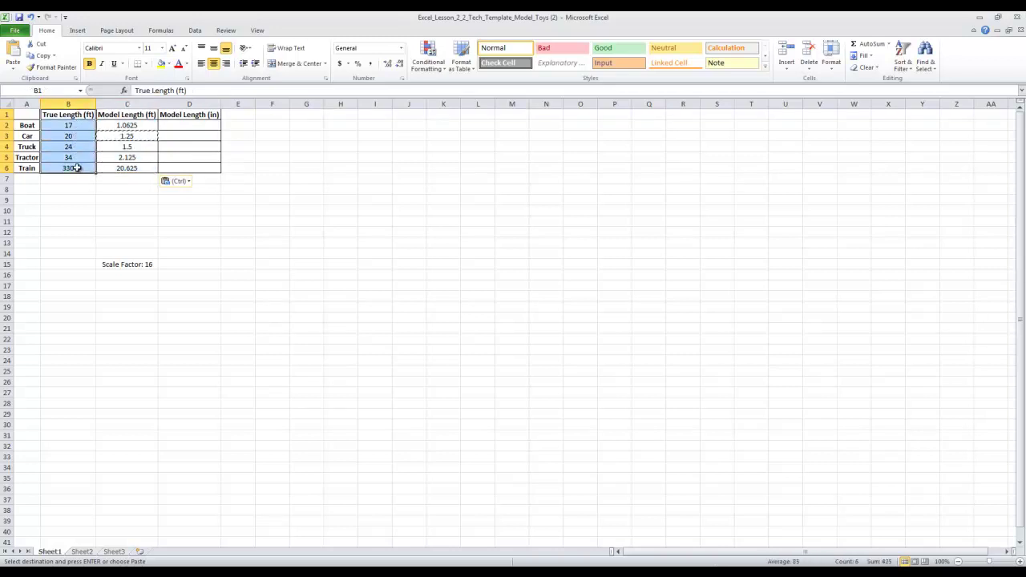
pyautogui.moveTo(136, 114); pyautogui.dragTo(130, 170)
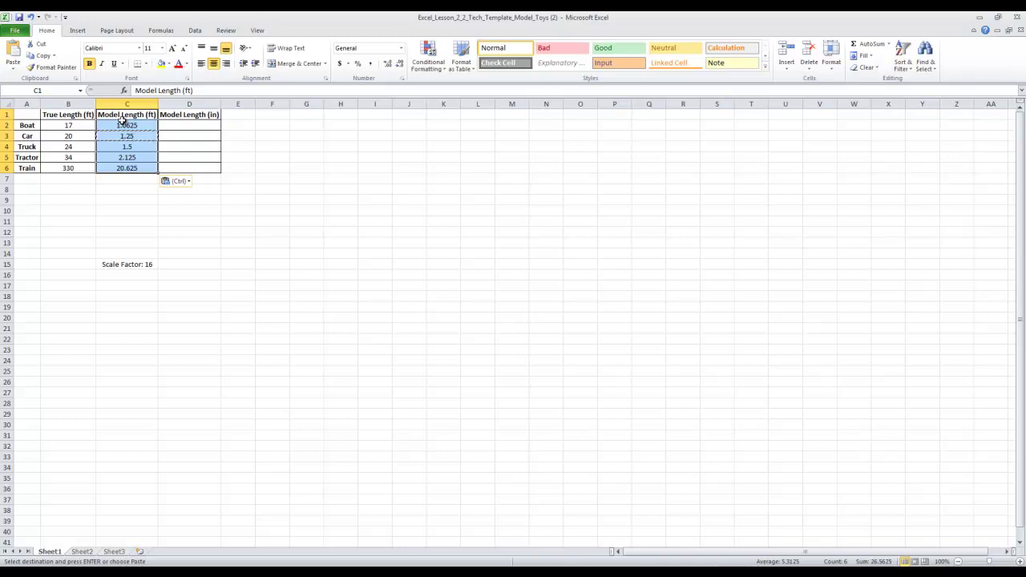
pyautogui.click(122, 277)
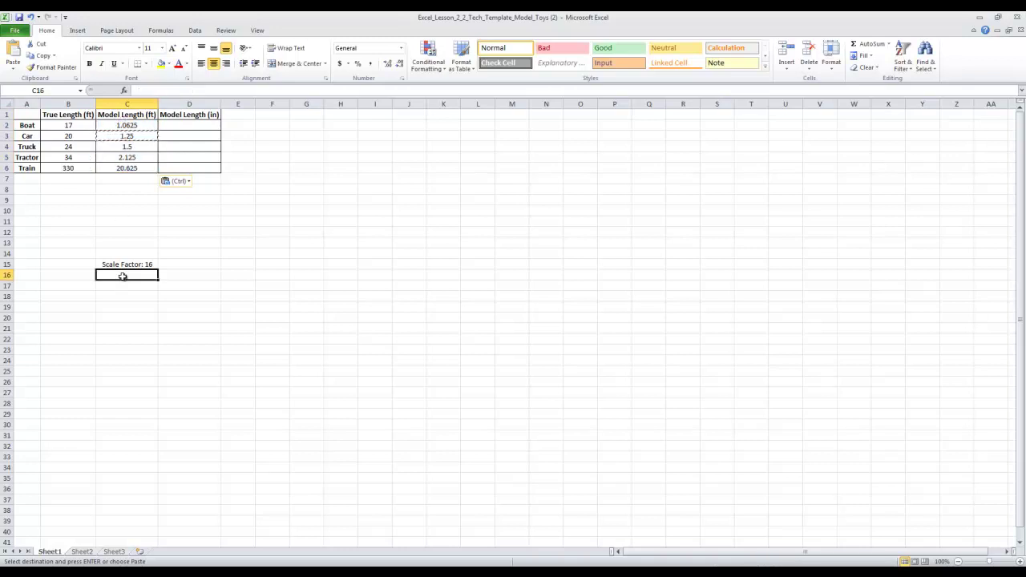
pyautogui.write('12 inch')
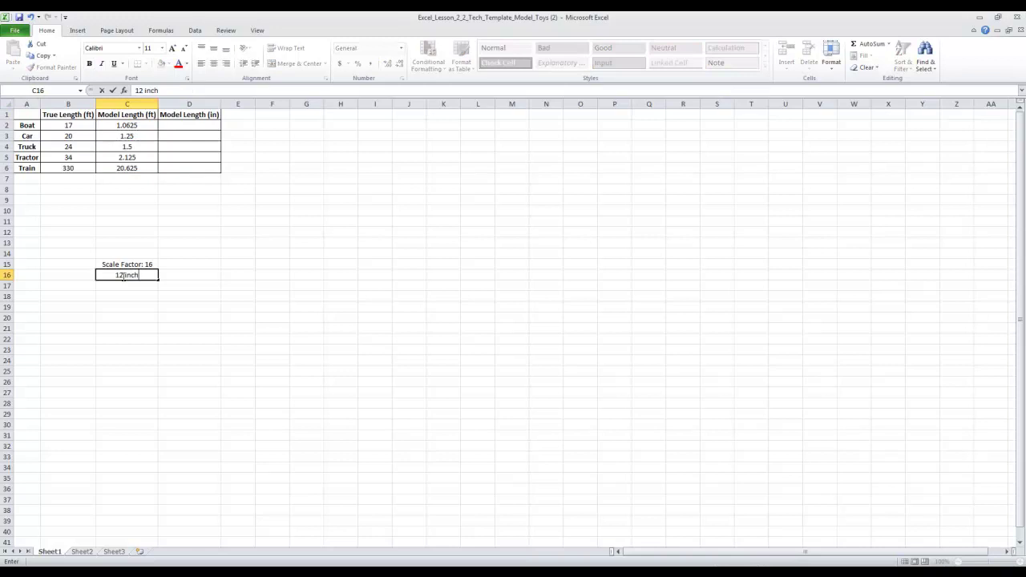
pyautogui.write('es = 1 ft')
pyautogui.click(172, 282)
pyautogui.click(142, 274)
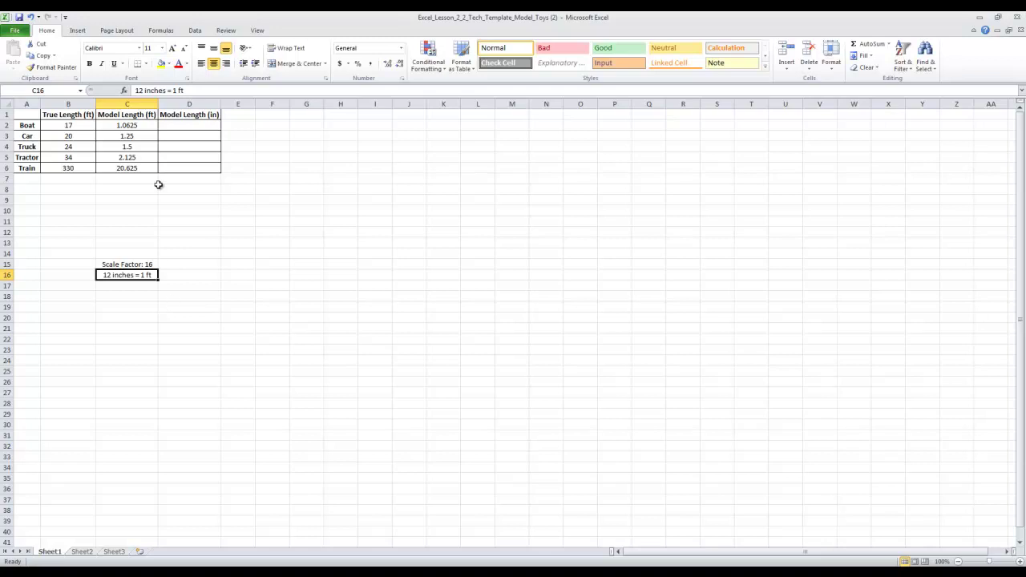
pyautogui.moveTo(138, 125); pyautogui.dragTo(125, 168)
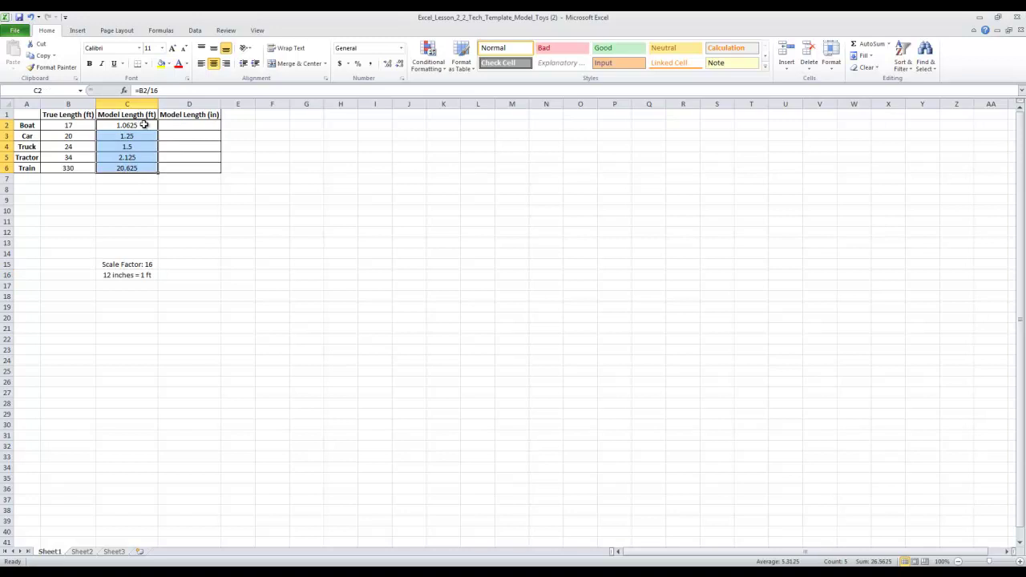
# Step: Enter =C2*12 in the Boat's Model Length (in) cell D2, showing 12.75
pyautogui.click(188, 127)
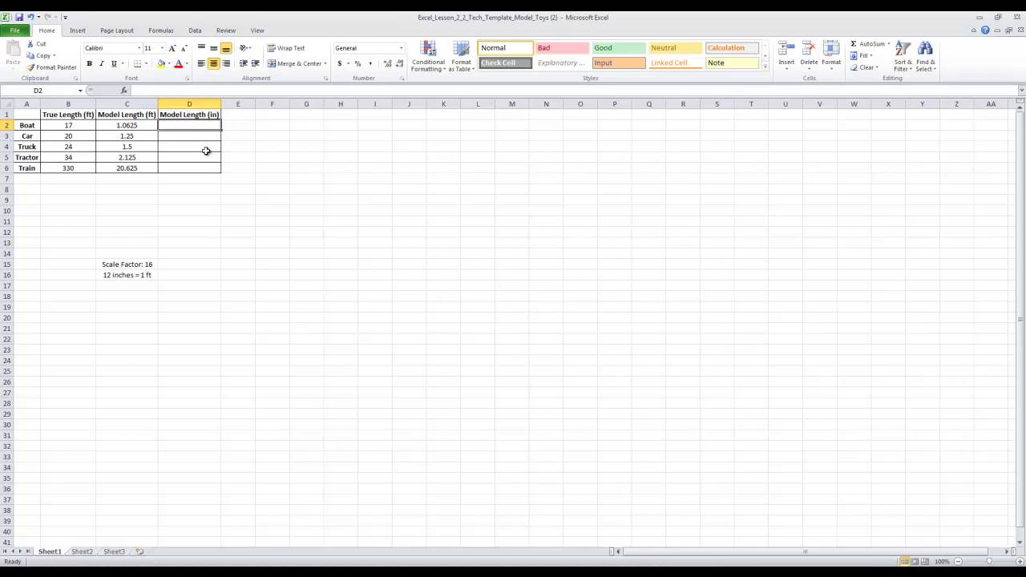
pyautogui.write('=')
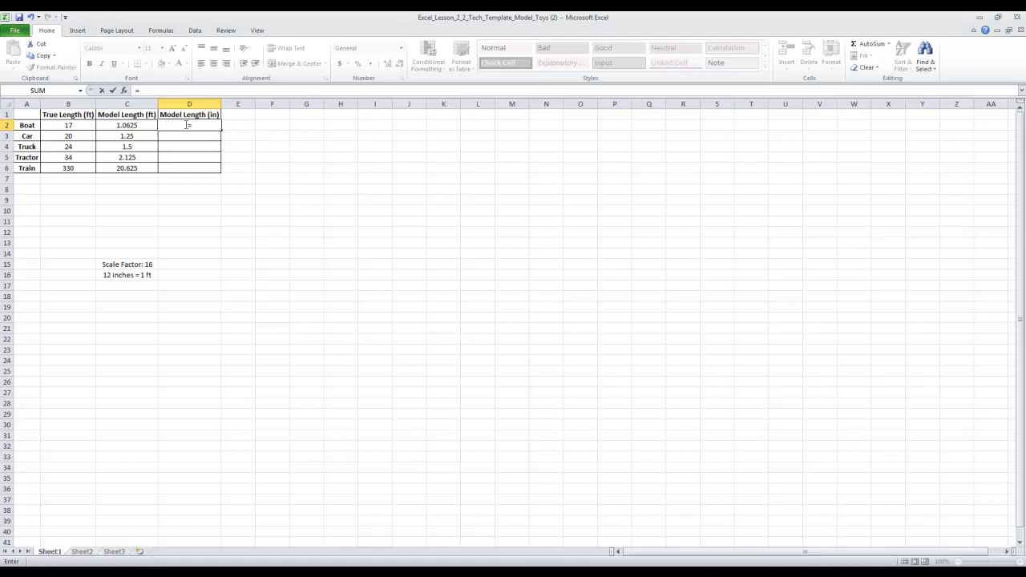
pyautogui.write('C')
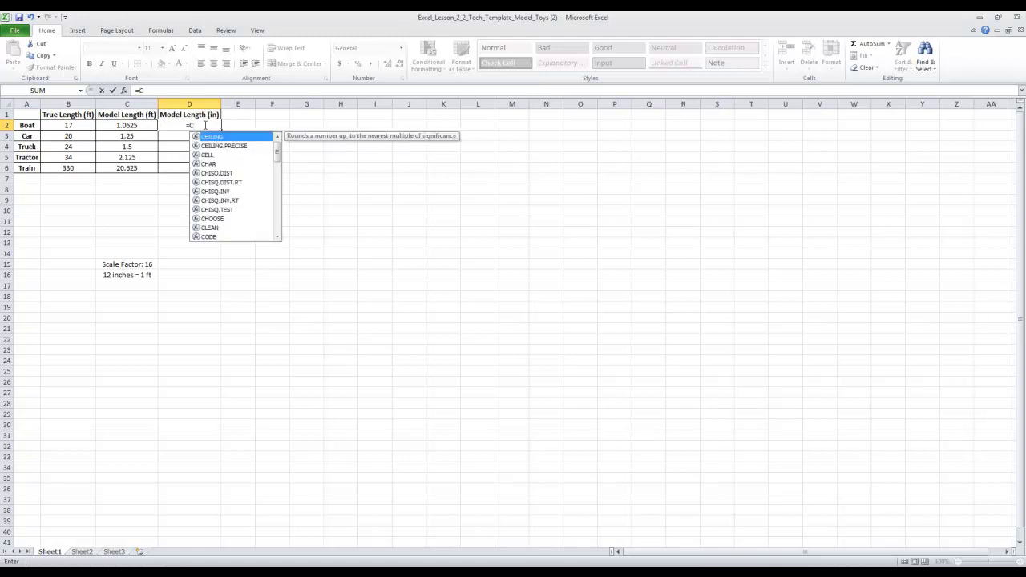
pyautogui.write('2')
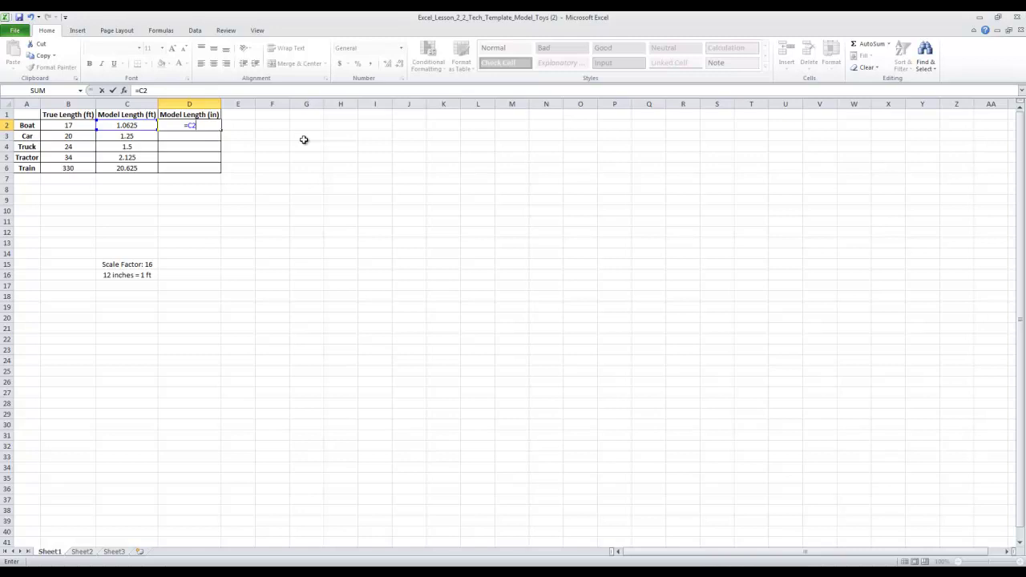
pyautogui.write('*12')
pyautogui.press('Return')
pyautogui.click(201, 126)
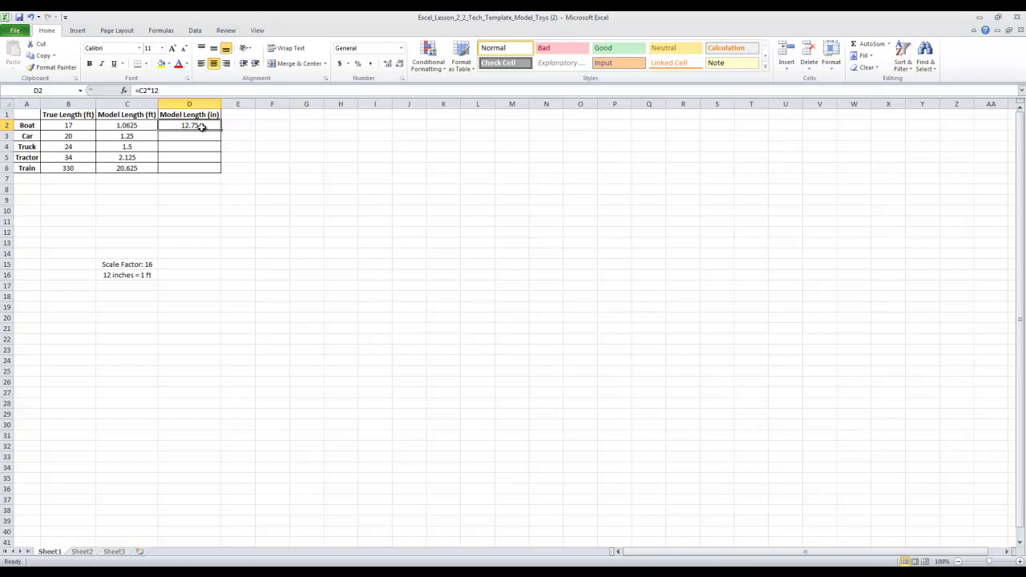
# Step: Copy D2's inches formula into D3:D6, giving 15, 18, 25.5 and 247.5
pyautogui.rightClick(200, 126)
pyautogui.click(232, 145)
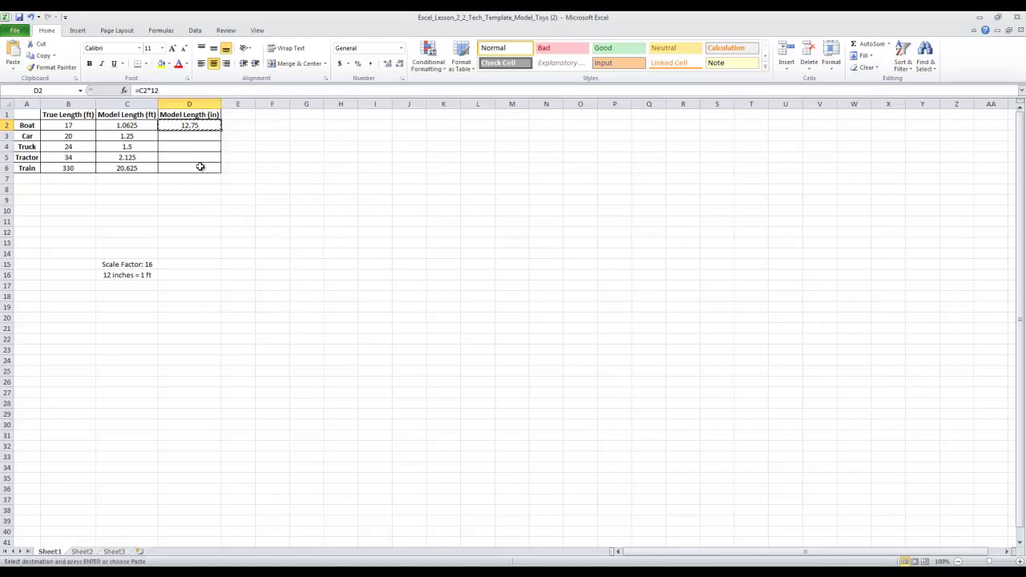
pyautogui.keyDown('shift'); pyautogui.click(200, 166); pyautogui.keyUp('shift')
pyautogui.click(273, 168)
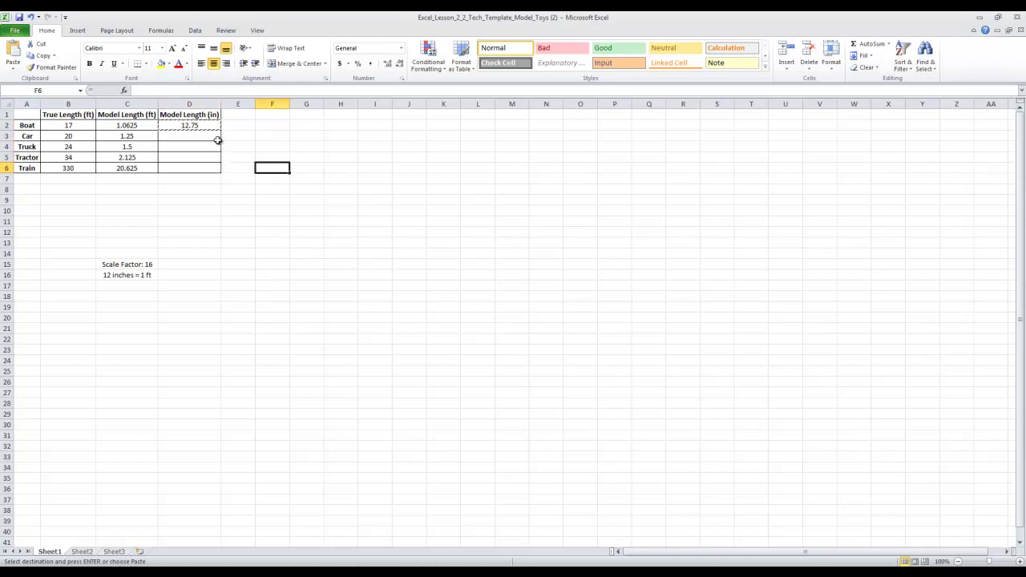
pyautogui.moveTo(200, 136); pyautogui.dragTo(208, 165)
pyautogui.rightClick(201, 158)
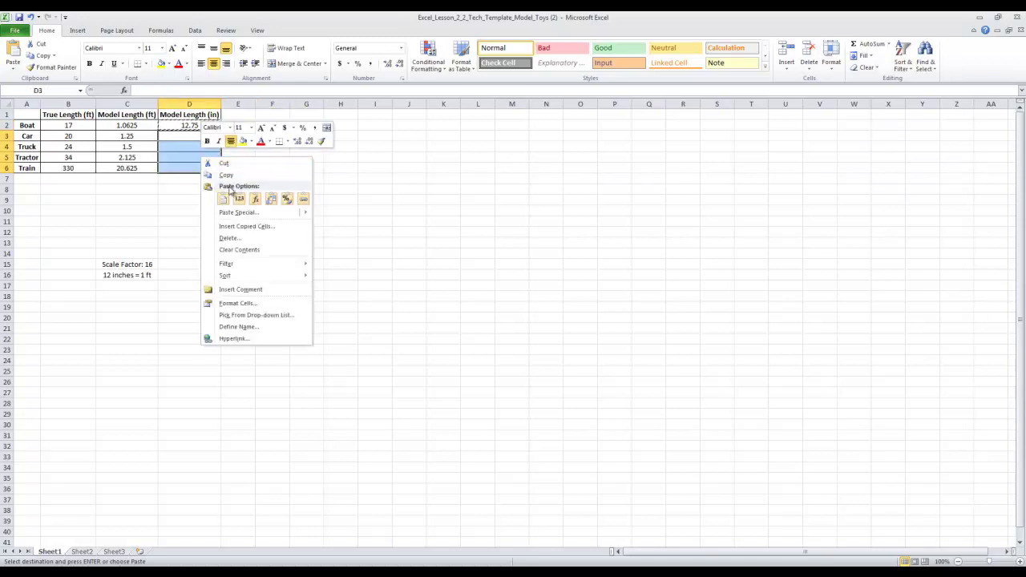
pyautogui.click(221, 198)
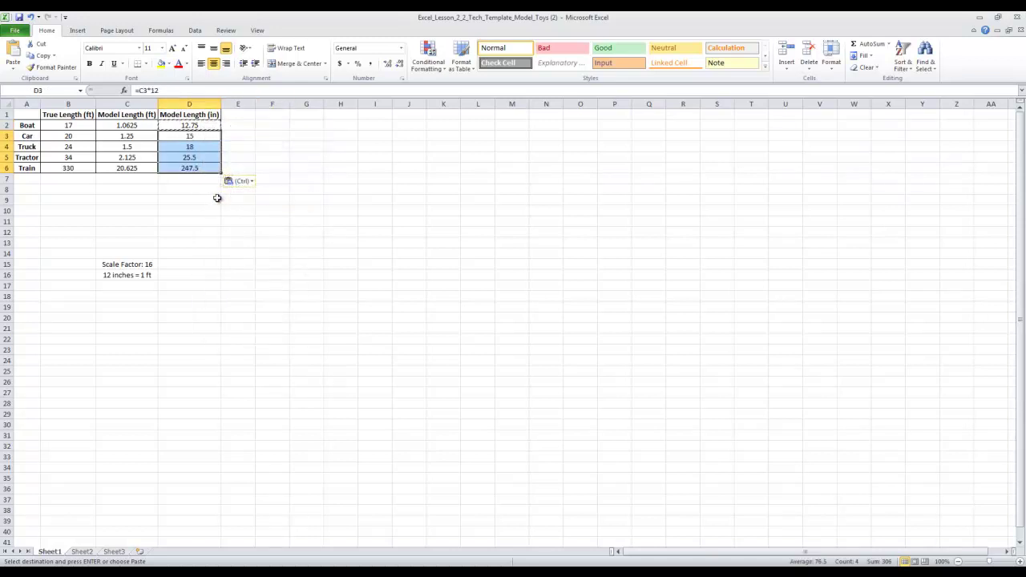
pyautogui.click(208, 157)
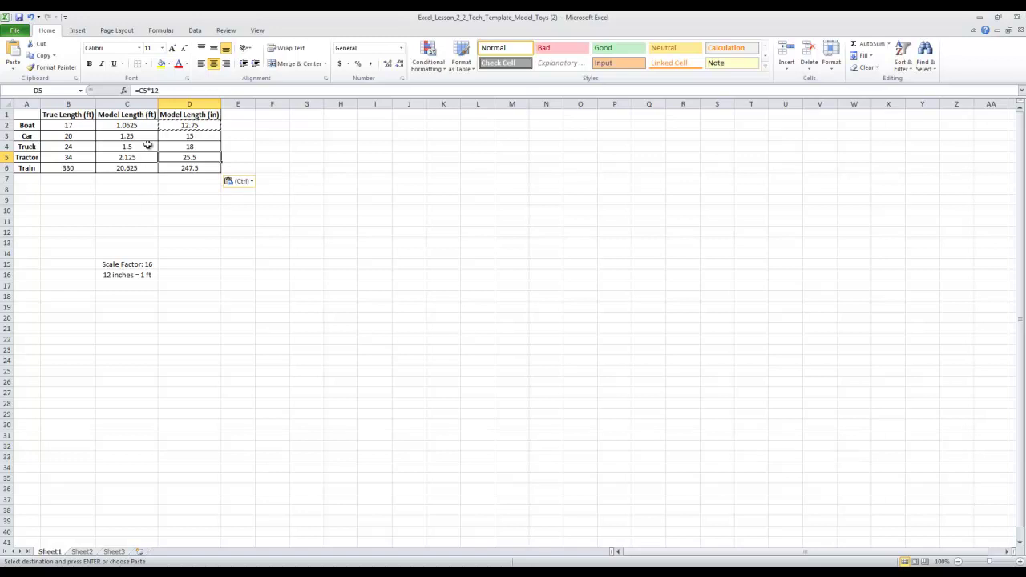
pyautogui.click(80, 127)
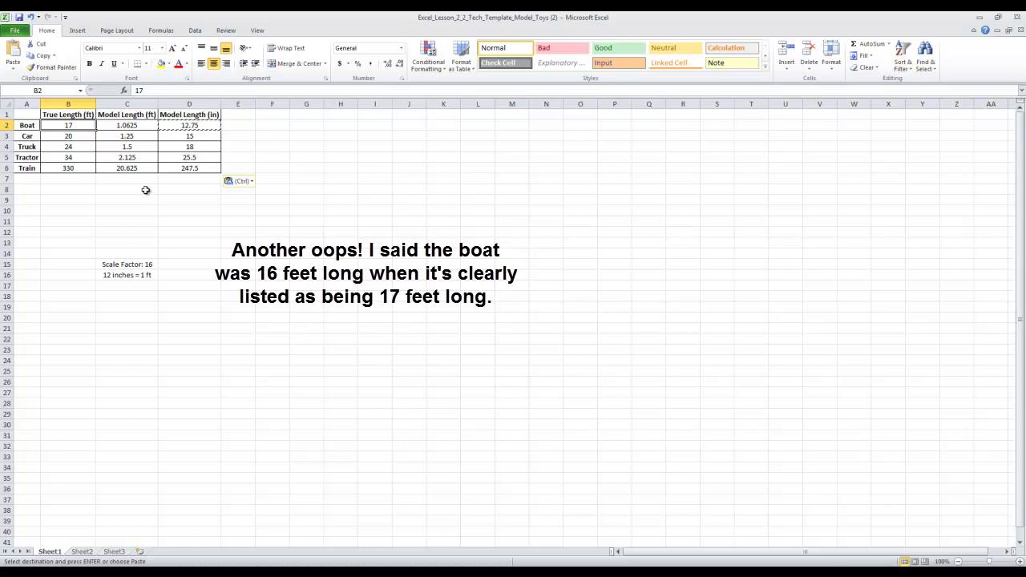
pyautogui.write('35')
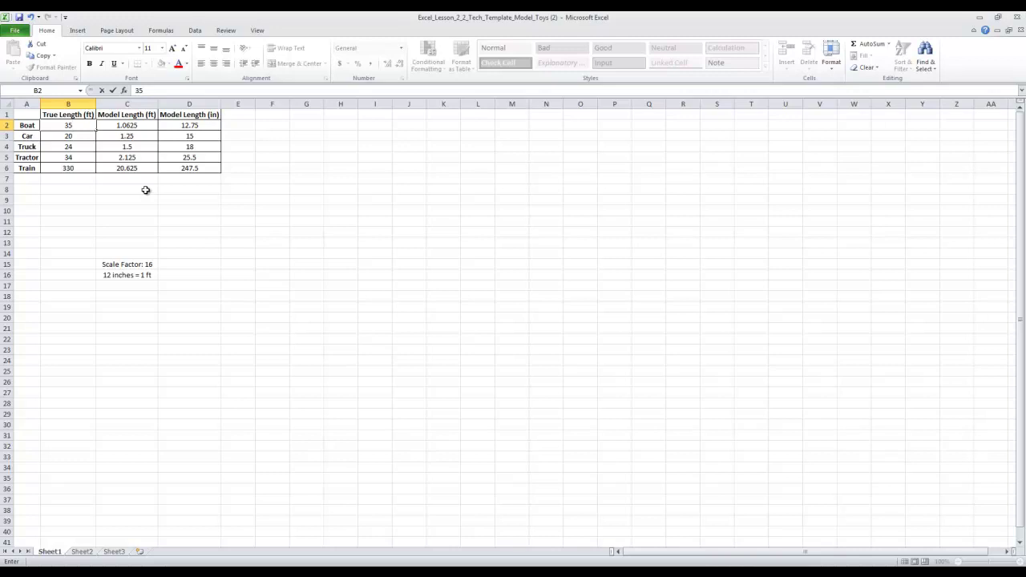
pyautogui.press('Return')
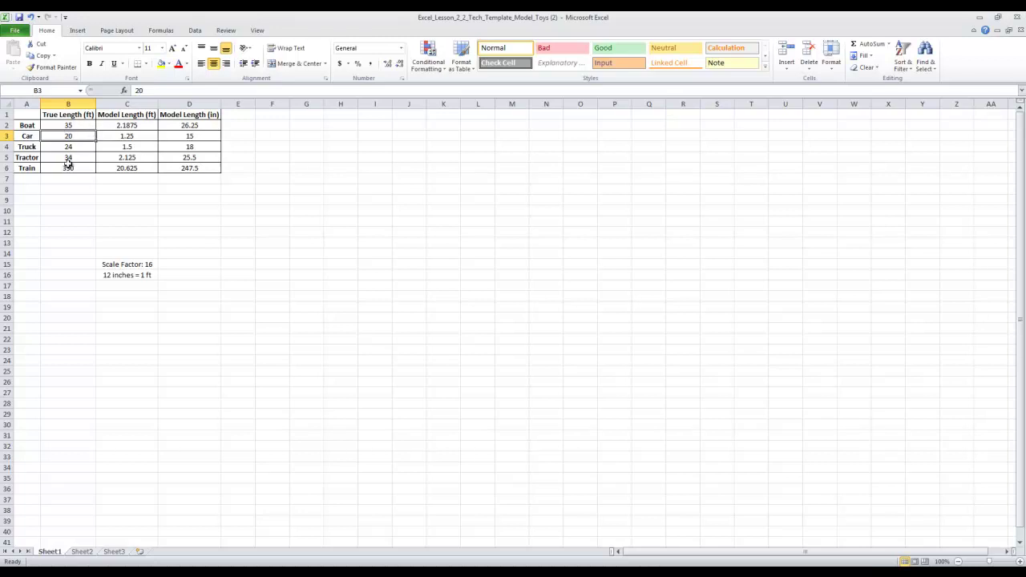
pyautogui.click(77, 127)
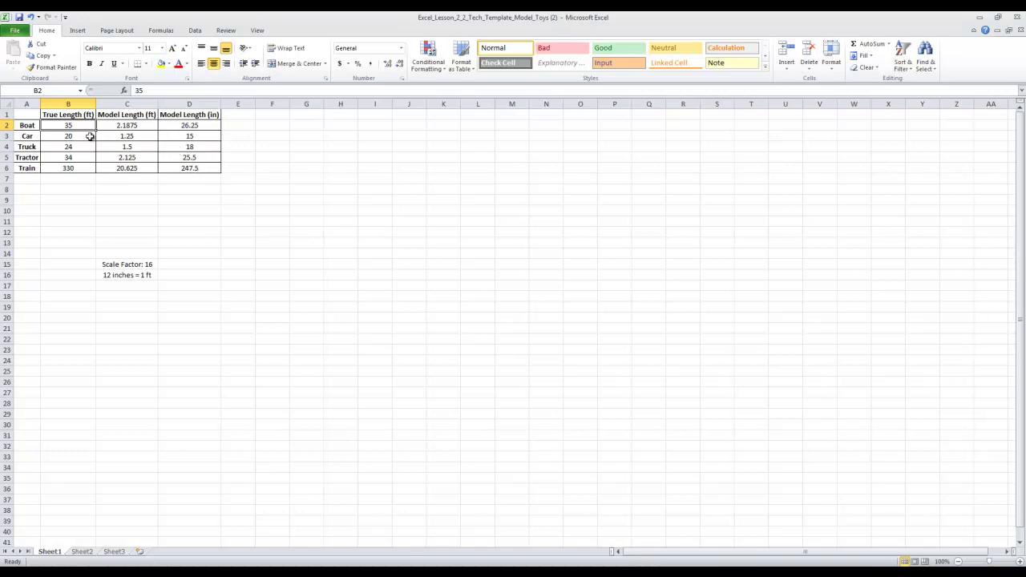
pyautogui.write('17')
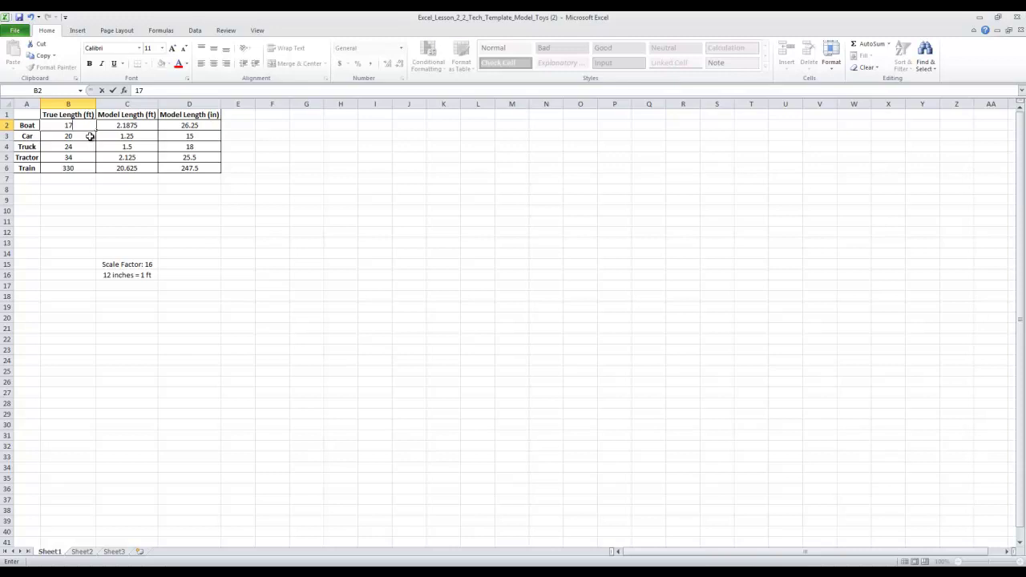
pyautogui.press('Return')
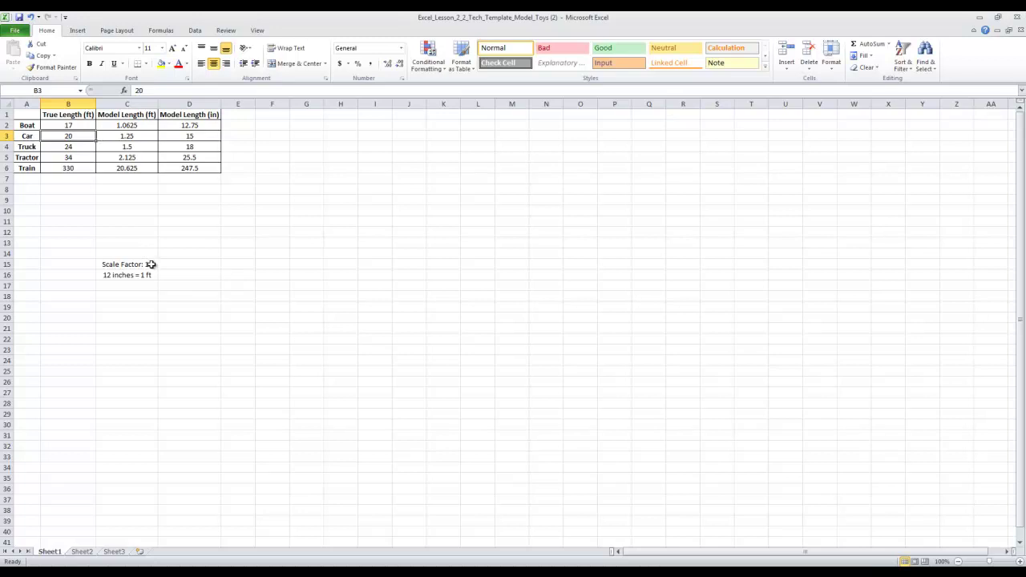
# Step: In Save As, rename the workbook to the student's name followed by _p101
pyautogui.click(16, 31)
pyautogui.click(33, 62)
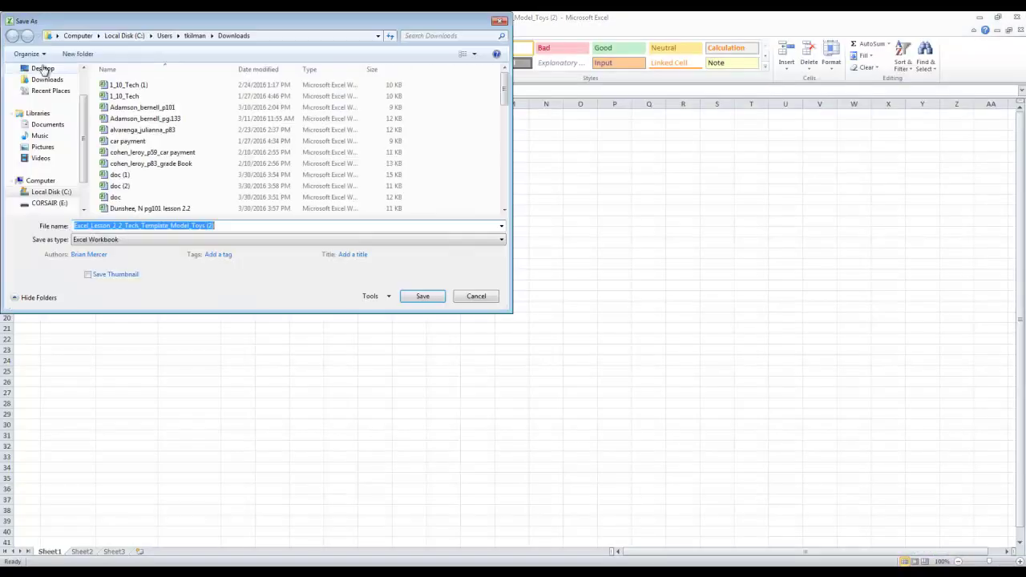
pyautogui.moveTo(270, 18)
pyautogui.mouseDown()
pyautogui.moveTo(321, 133)
pyautogui.moveTo(280, 62)
pyautogui.moveTo(367, 59)
pyautogui.mouseUp()
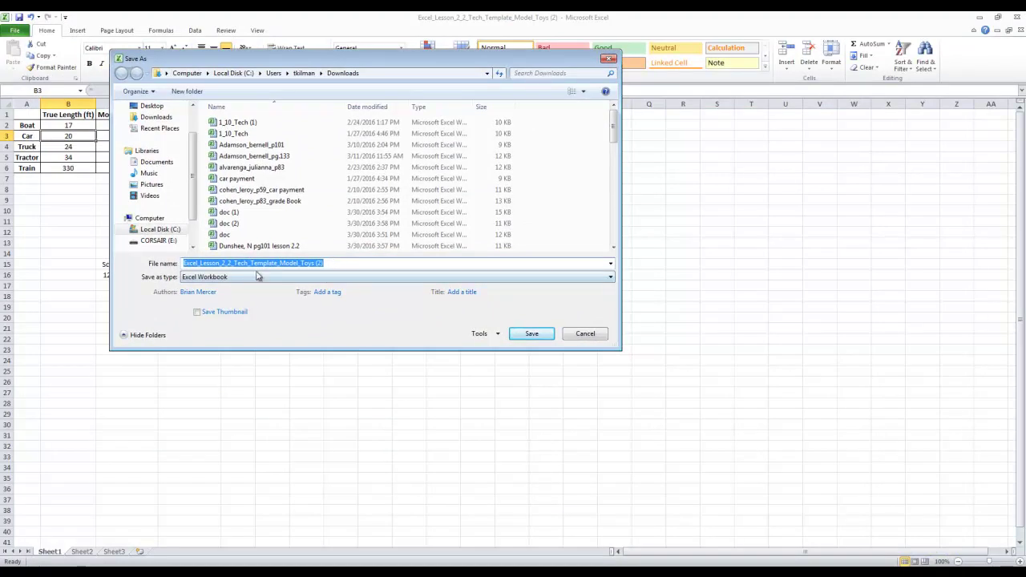
pyautogui.click(327, 264)
pyautogui.moveTo(325, 263); pyautogui.dragTo(179, 267)
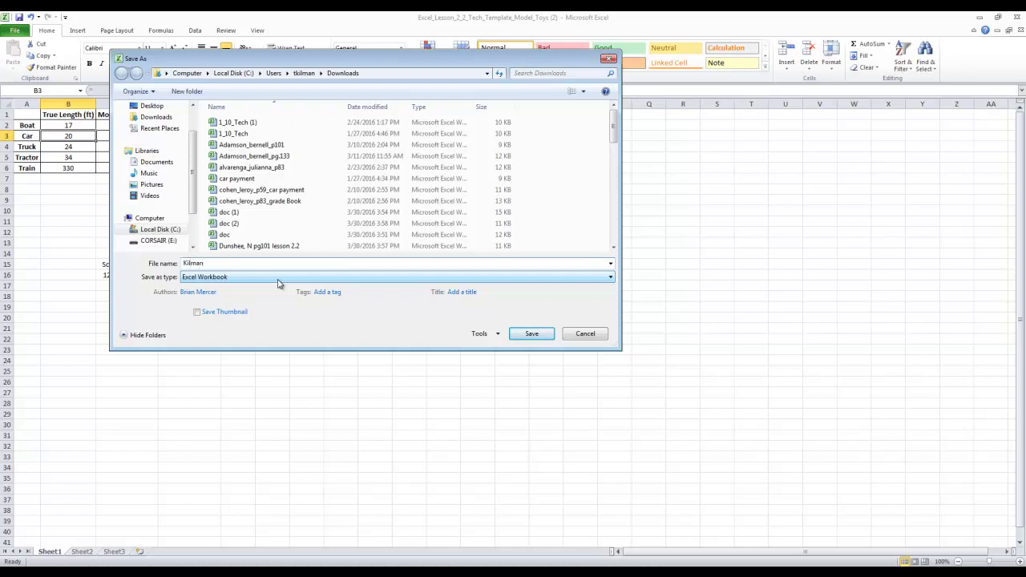
pyautogui.write('_p101')
# Step: Check the file-naming instructions in the ALEKS eBook, then return to the Save As dialog
pyautogui.click(147, 573)
pyautogui.click(152, 554)
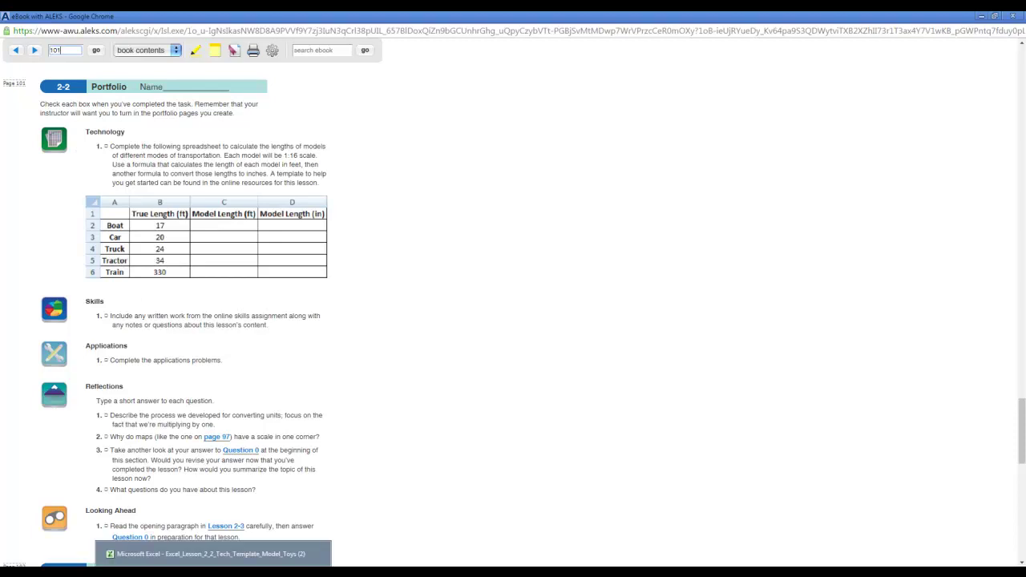
pyautogui.moveTo(212, 572)
pyautogui.click(208, 554)
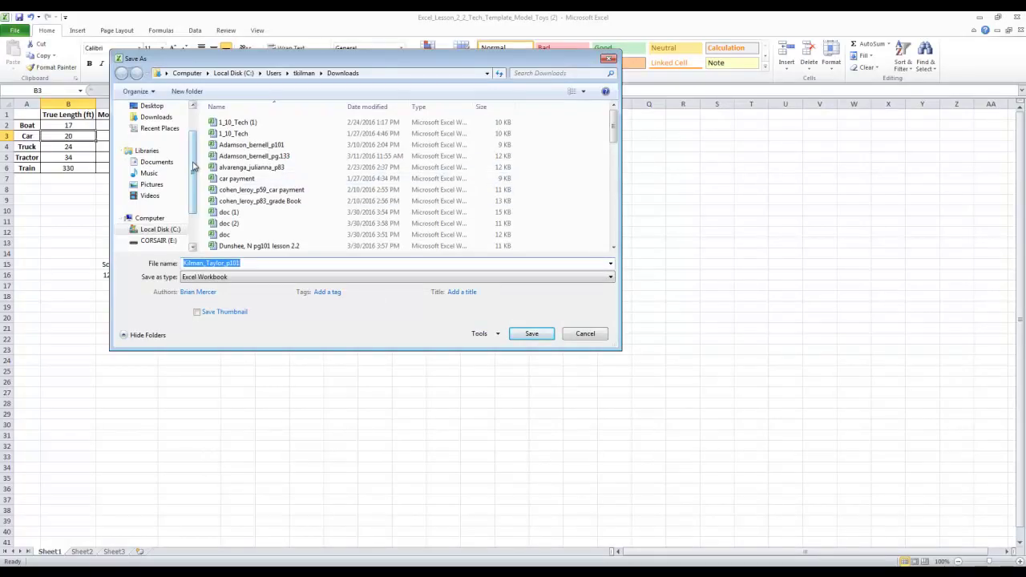
# Step: Save the renamed _p101 workbook to the Desktop as an Excel Workbook
pyautogui.scroll(2, 186, 140)
pyautogui.click(157, 144)
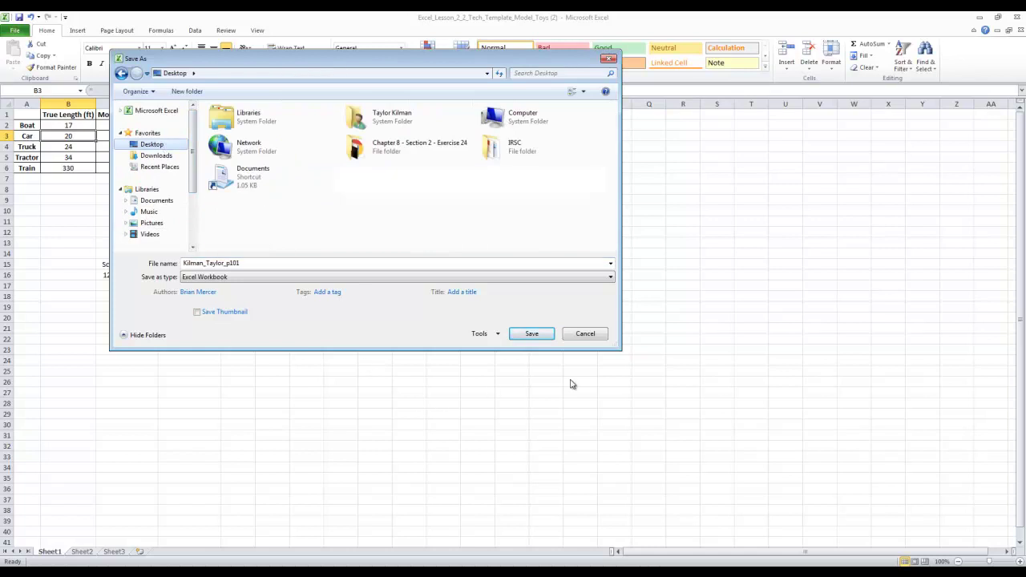
pyautogui.click(528, 336)
pyautogui.click(529, 334)
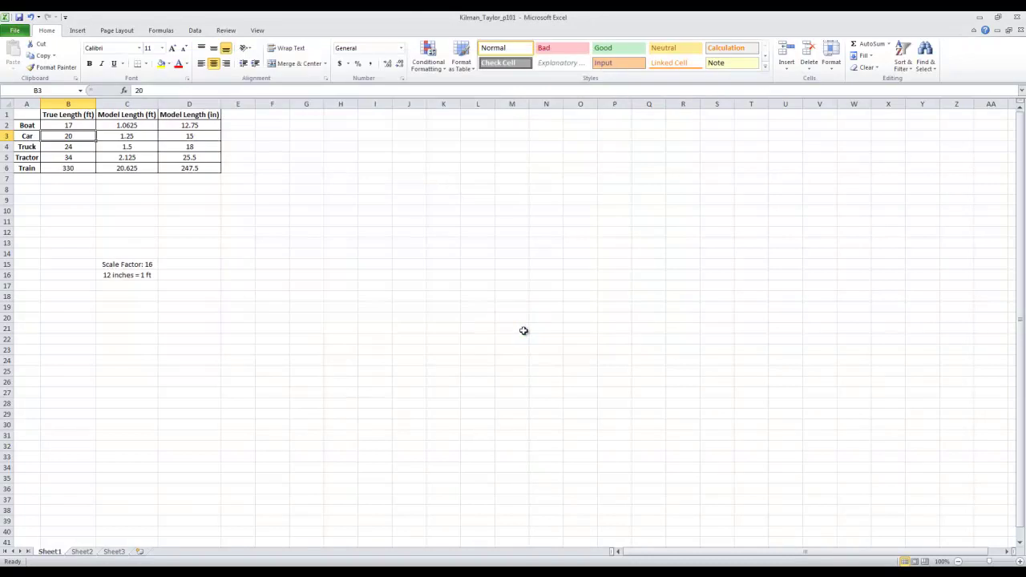